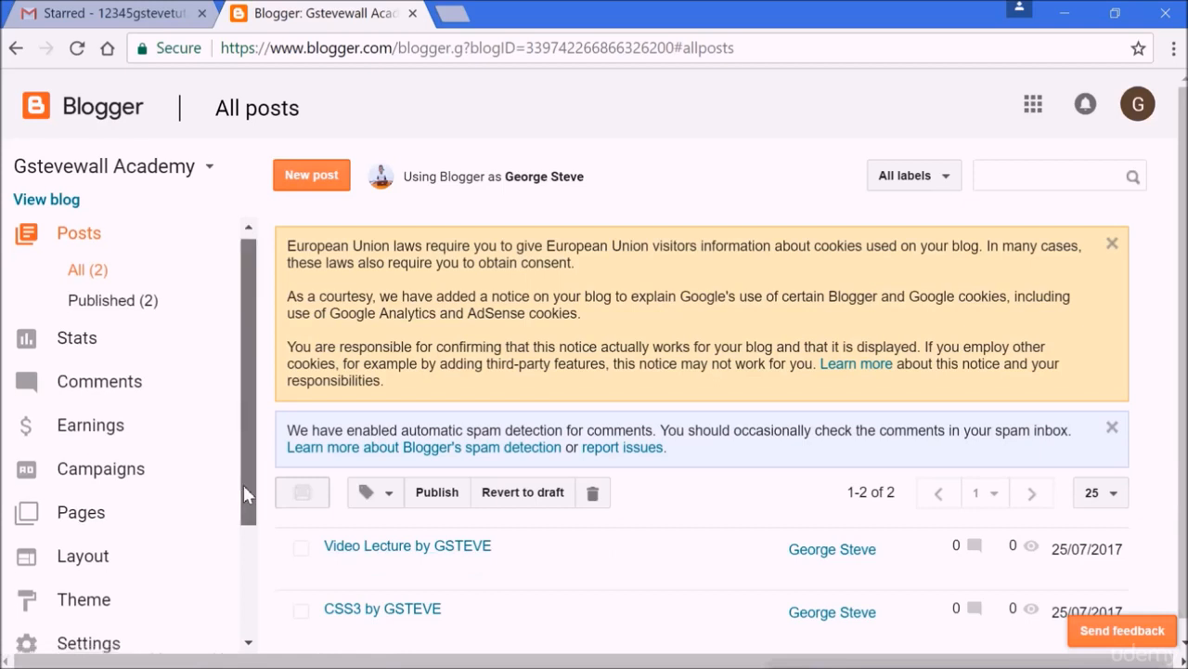
Open the blog's Layout page and review the gadgets arranged on it.
left_click_drag(243, 485, 237, 575)
left_click(119, 416)
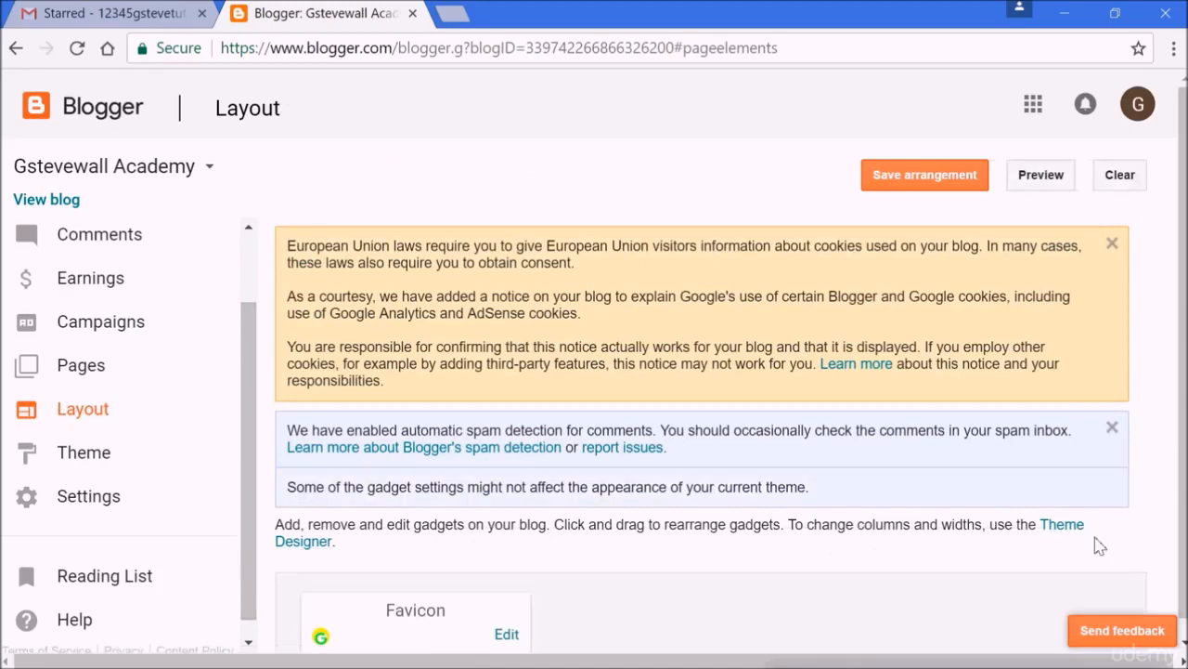
scroll(1098, 546, "down", 10)
scroll(1099, 546, "down", 8)
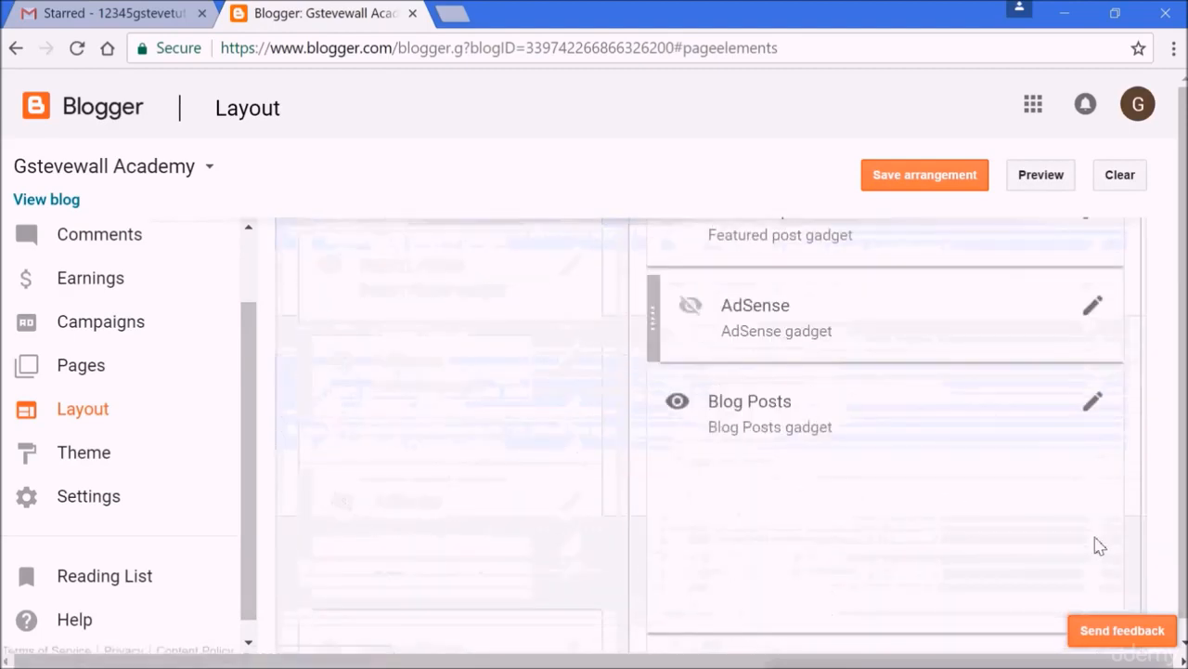
scroll(1099, 546, "down", 4)
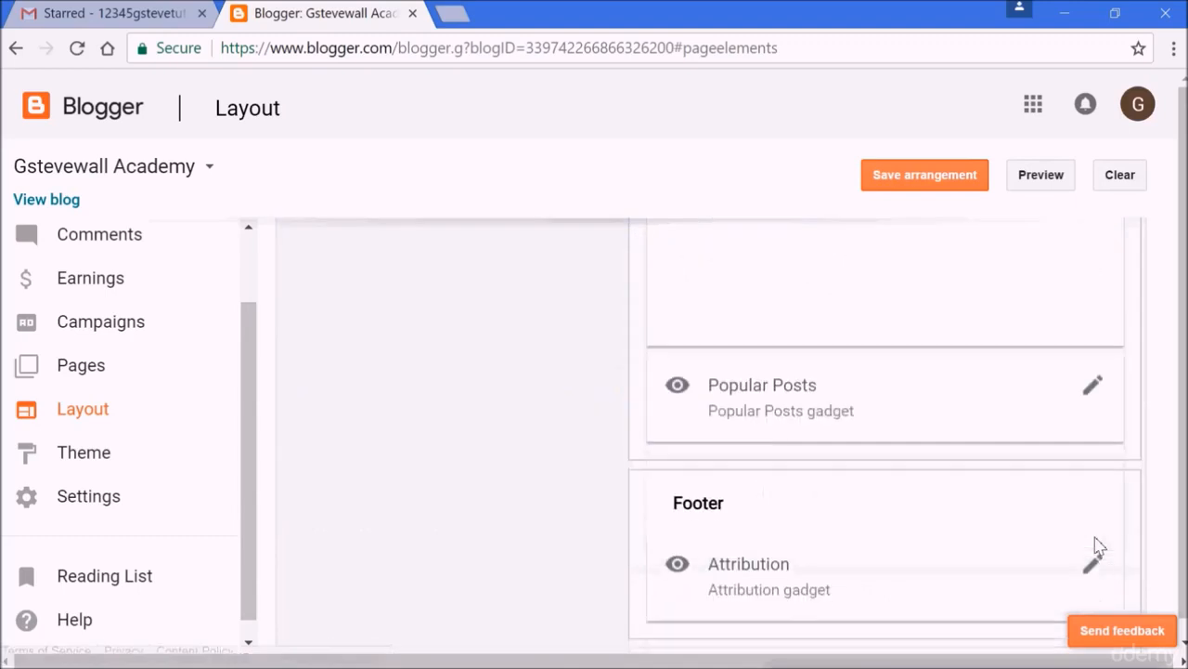
scroll(1098, 546, "up", 3)
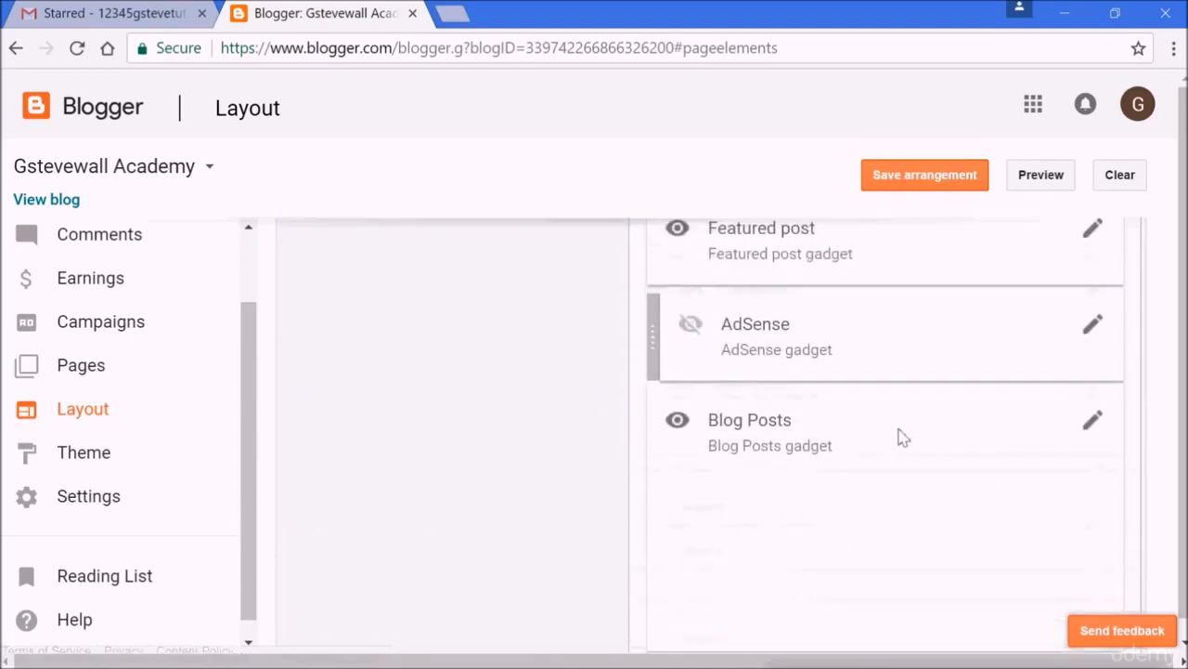
Open the Blog Posts gadget settings and set the number of posts on the main page to 1.
left_click(1094, 425)
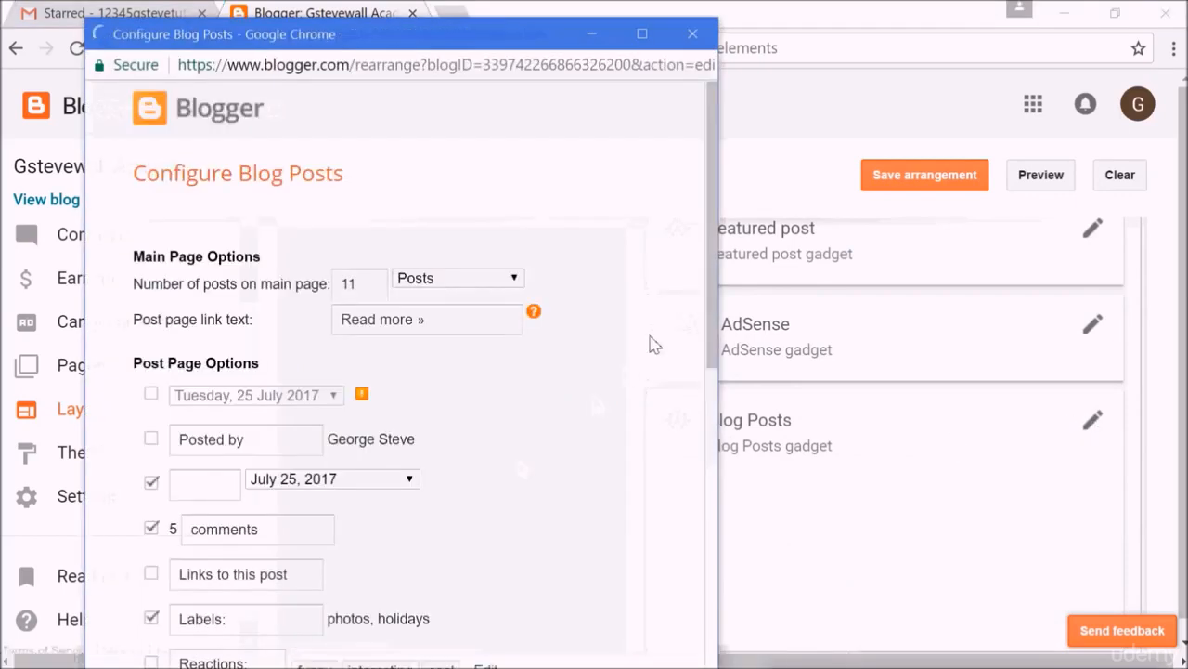
left_click_drag(711, 305, 708, 364)
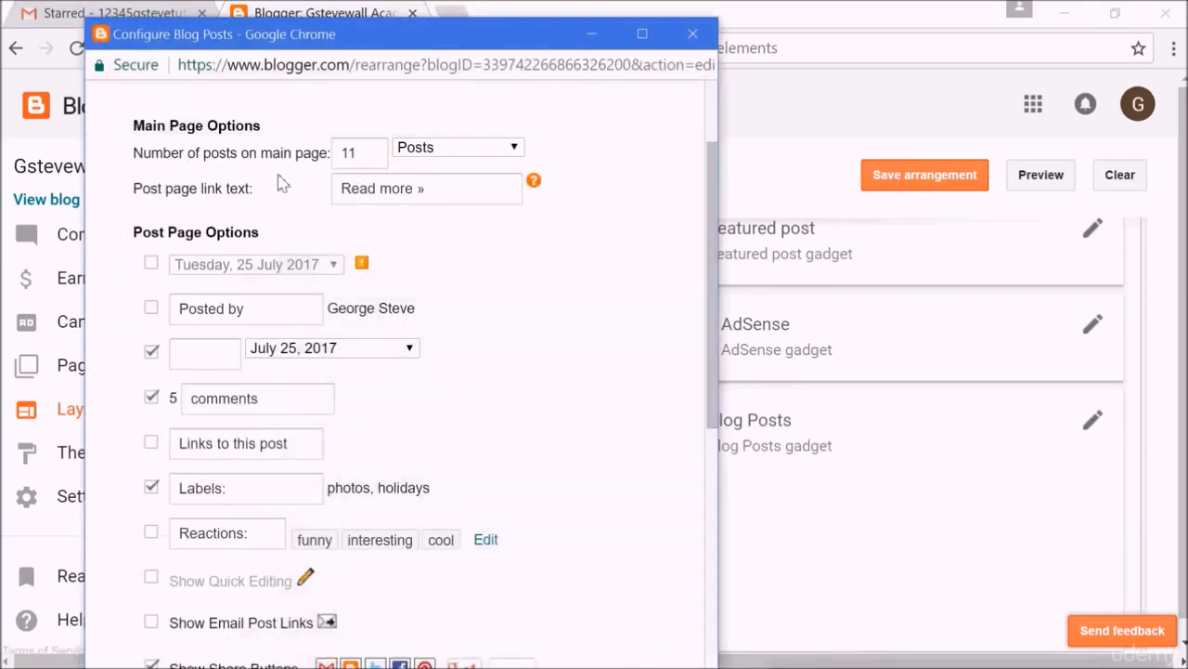
left_click(359, 163)
left_click(362, 154)
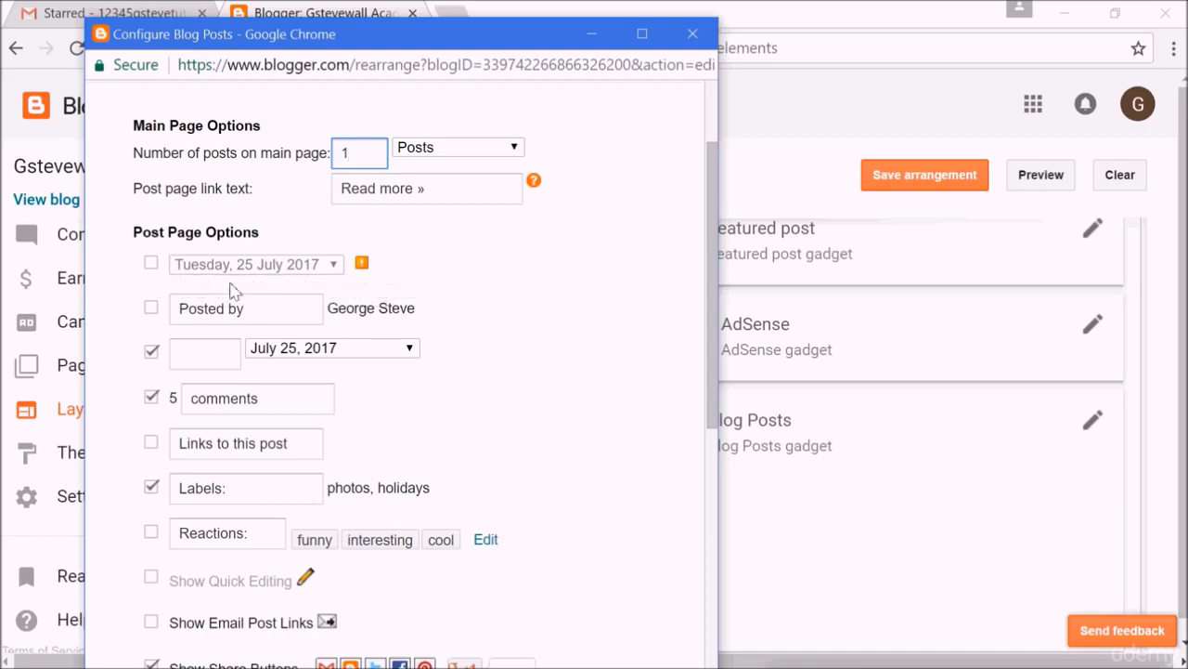
Enable the Posted by option in Post Page Options and save the Blog Posts settings.
left_click(152, 309)
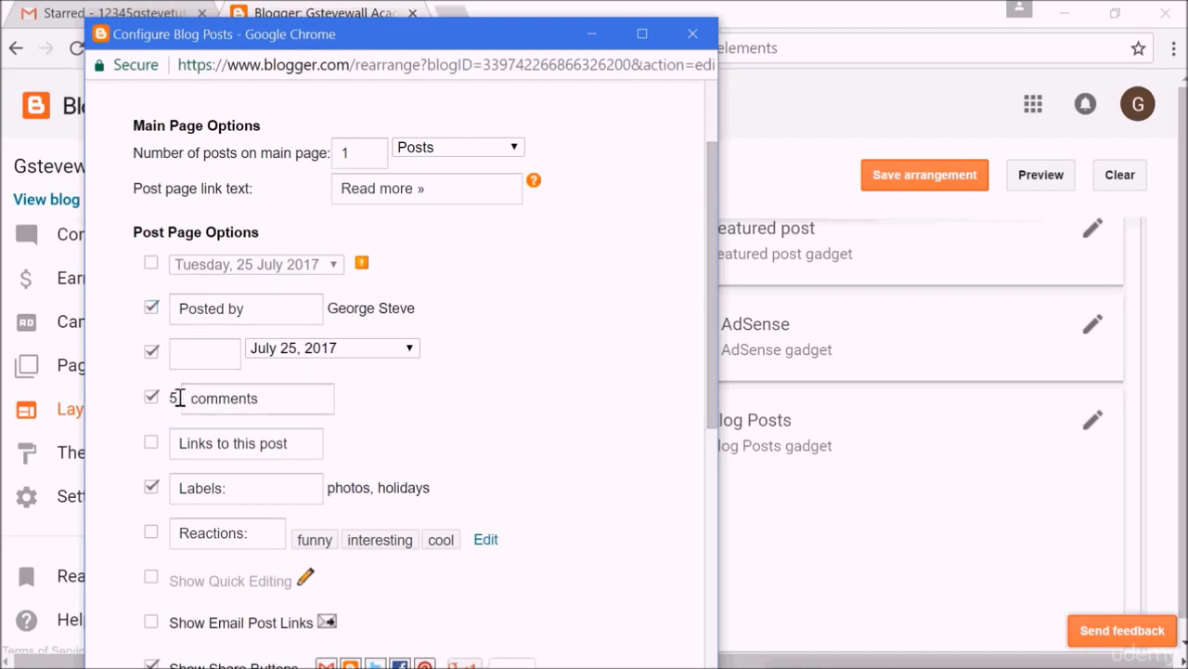
left_click(231, 399)
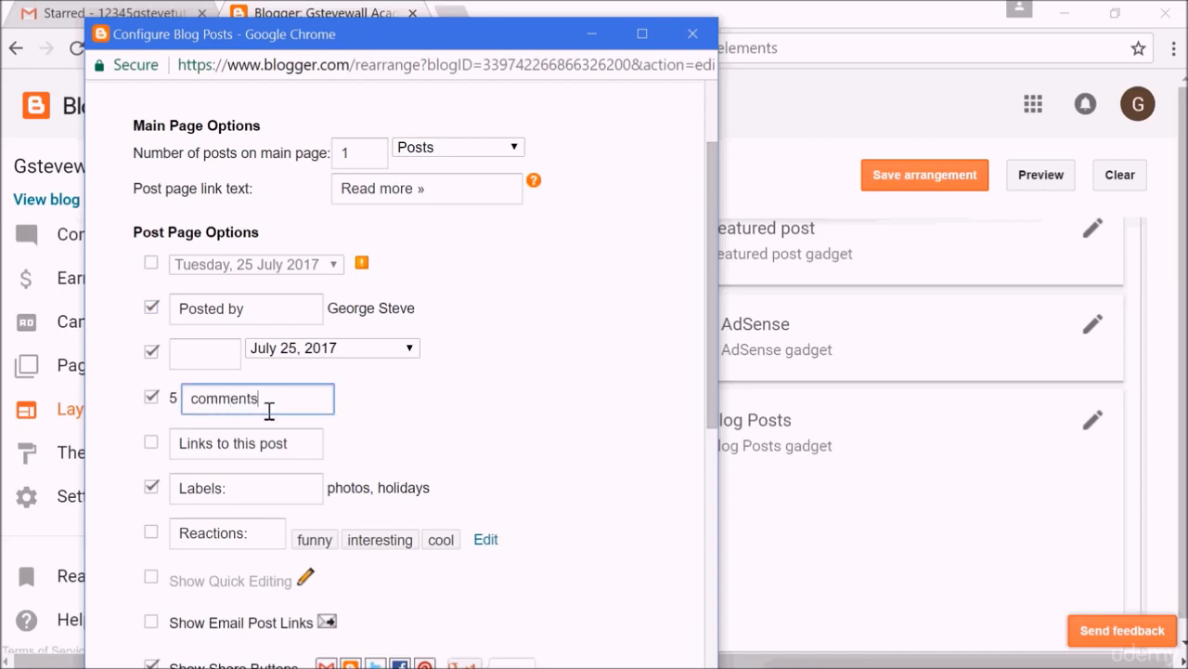
left_click(156, 401)
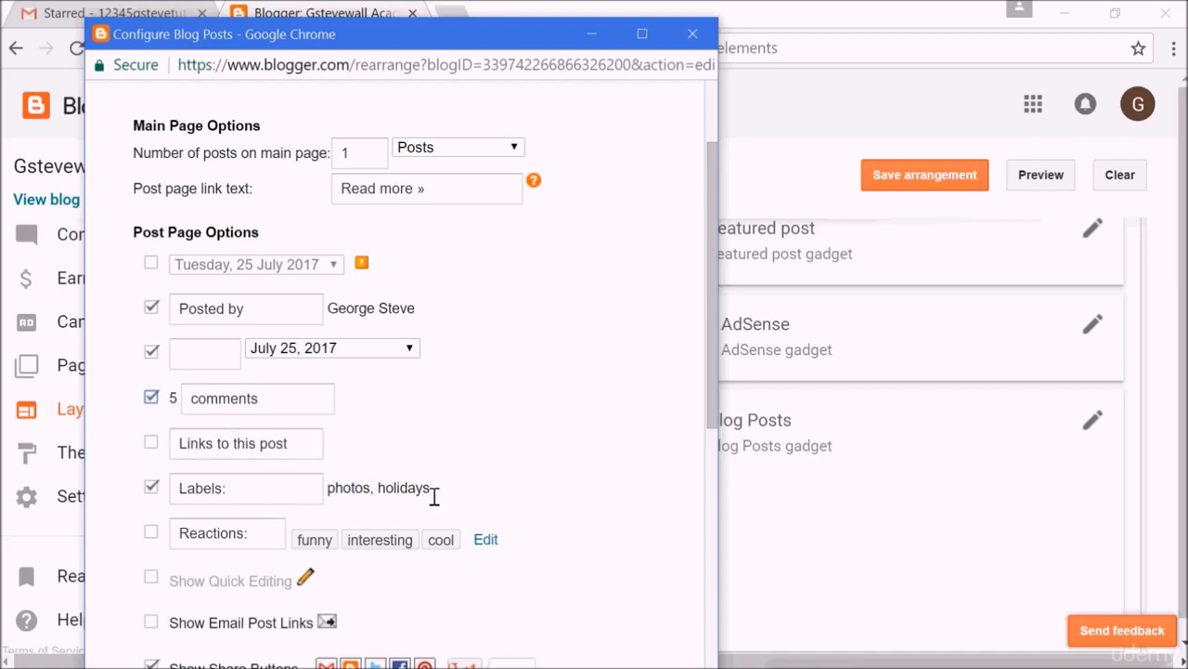
left_click_drag(713, 417, 705, 511)
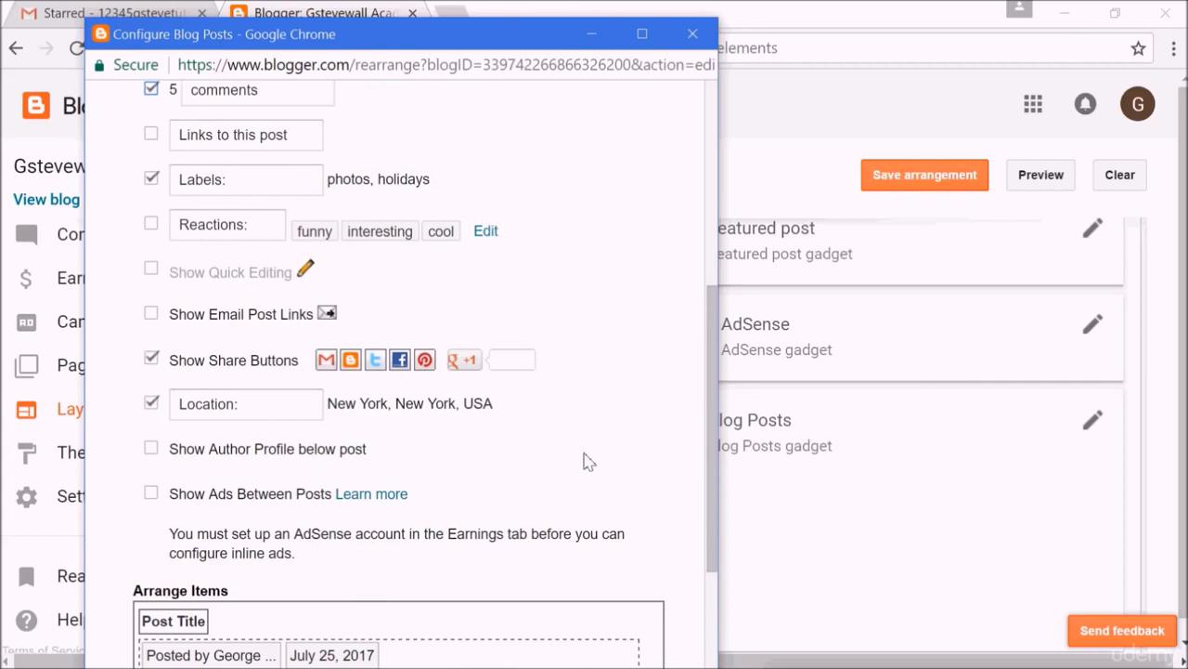
scroll(708, 472, "down", 3)
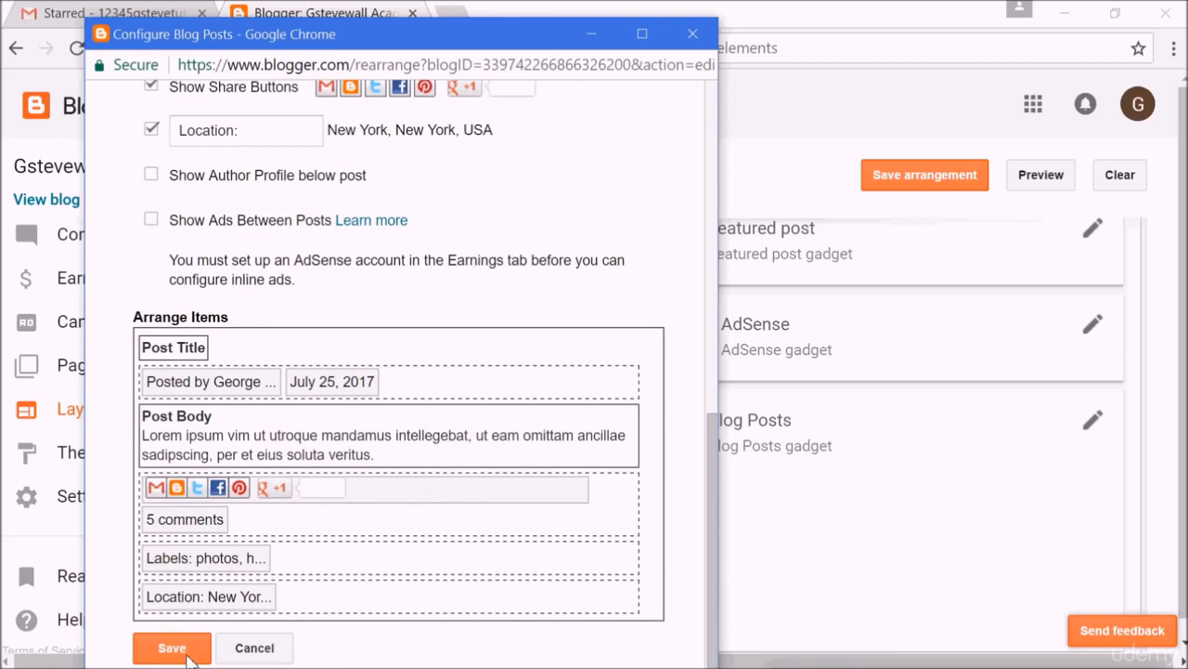
left_click(184, 655)
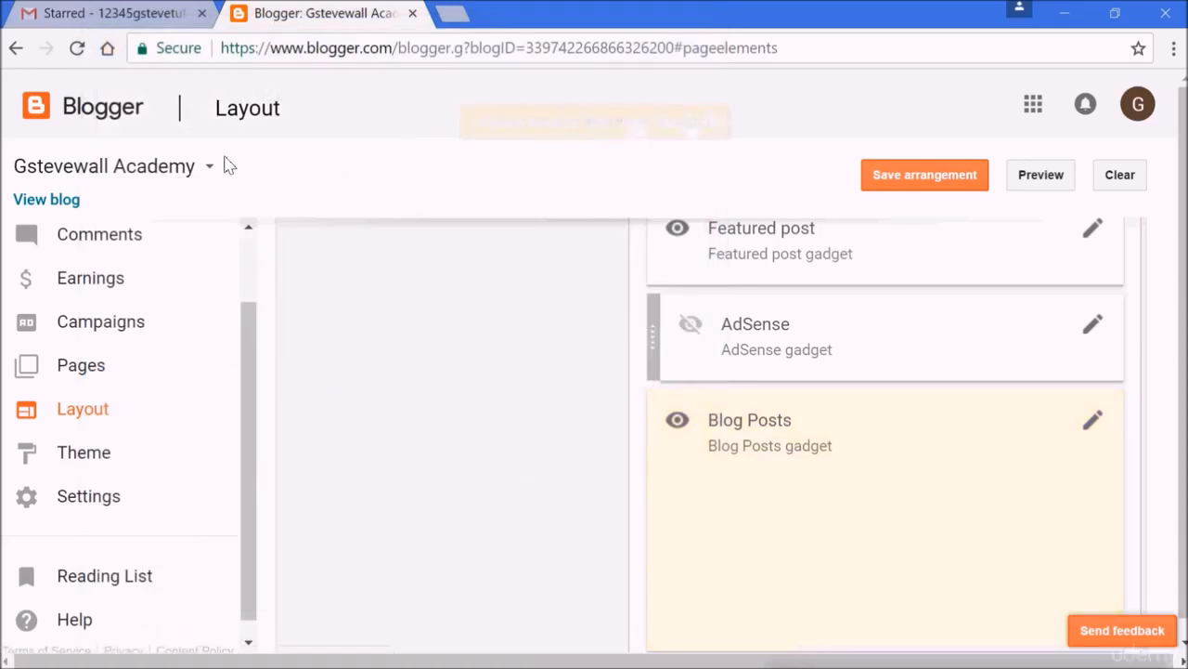
View the blog, browse its homepage posts and the older posts page, then close the blog tab.
left_click(69, 199)
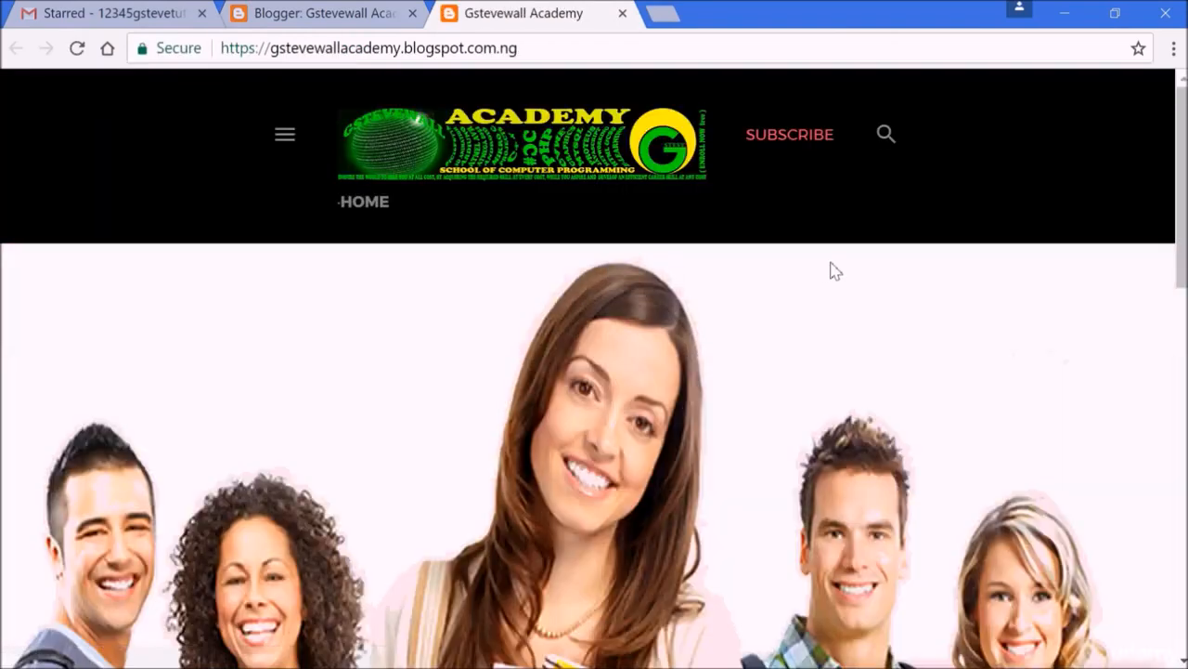
left_click_drag(1181, 178, 1185, 332)
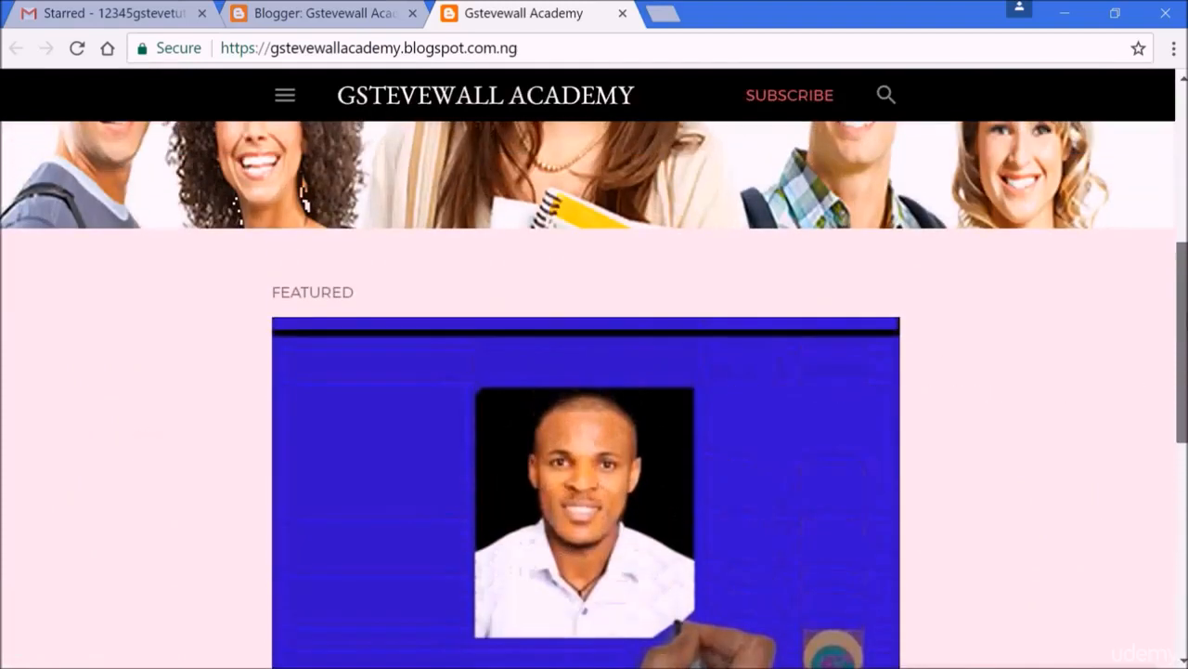
scroll(997, 584, "down", 6)
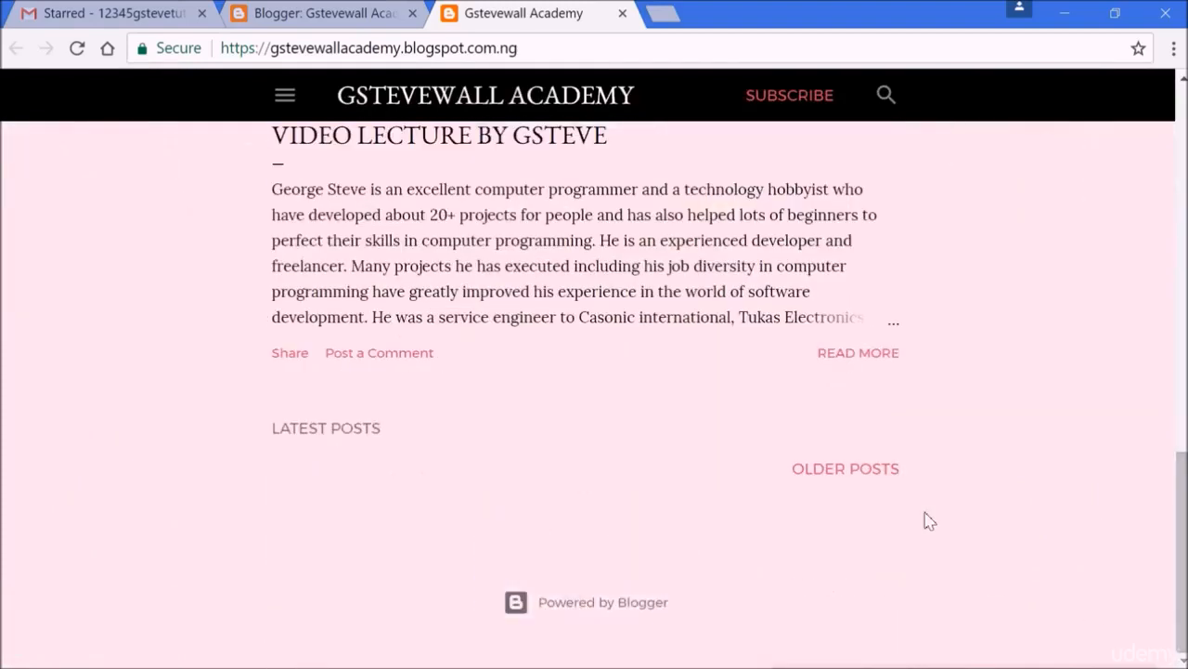
left_click(847, 473)
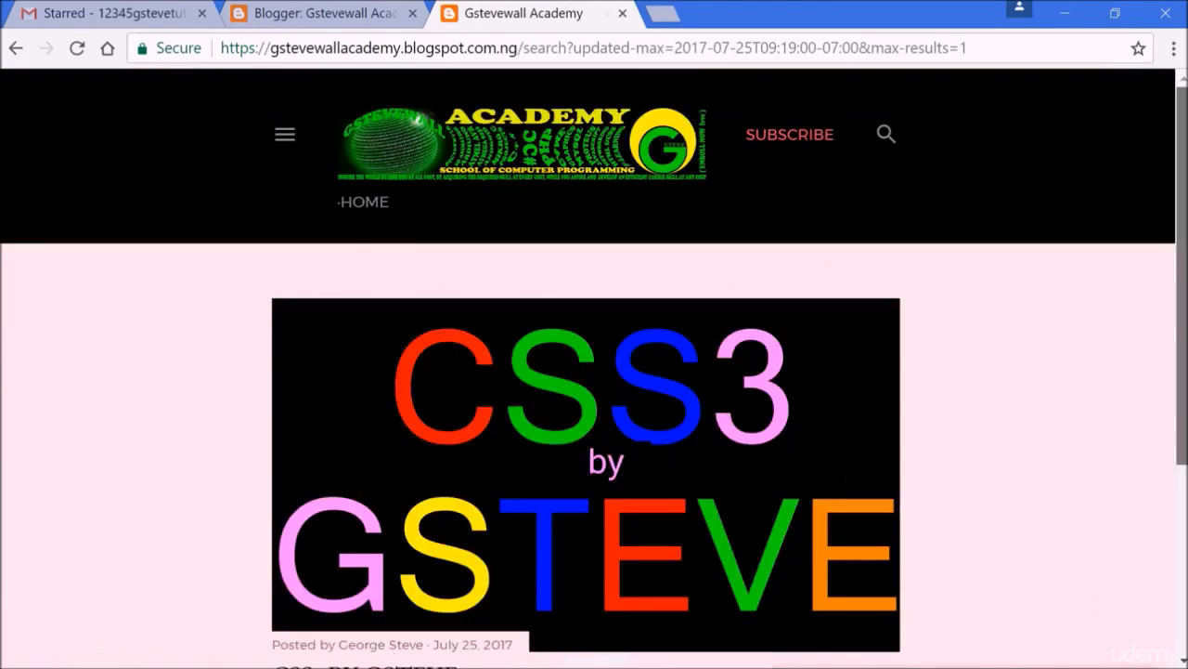
mouse_move(1182, 191)
left_mouse_down()
mouse_move(1178, 493)
mouse_move(1183, 186)
left_mouse_up()
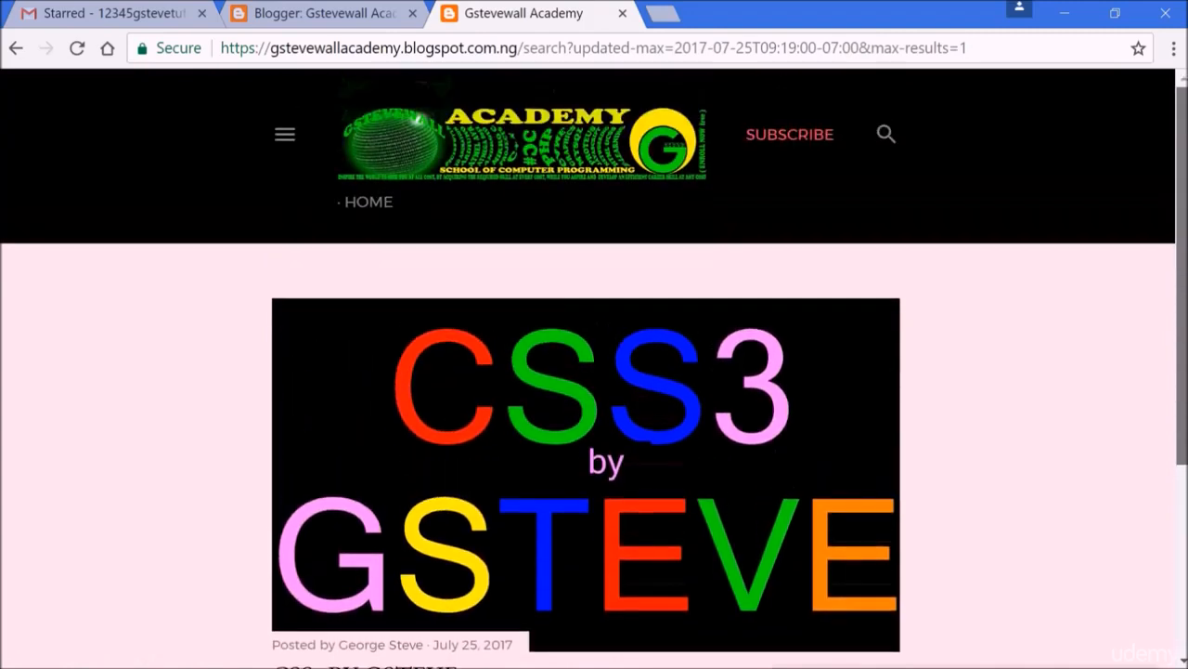
left_click(622, 13)
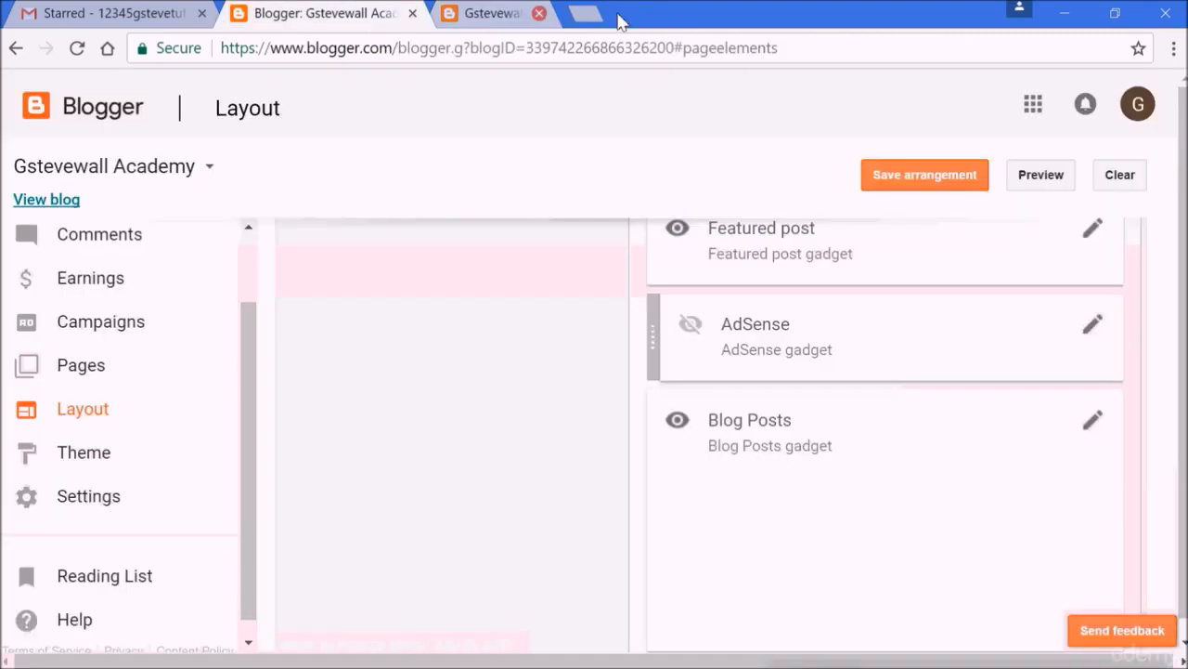
Set the Blog Posts gadget's number of posts on the main page to 7 and save.
left_click(1097, 422)
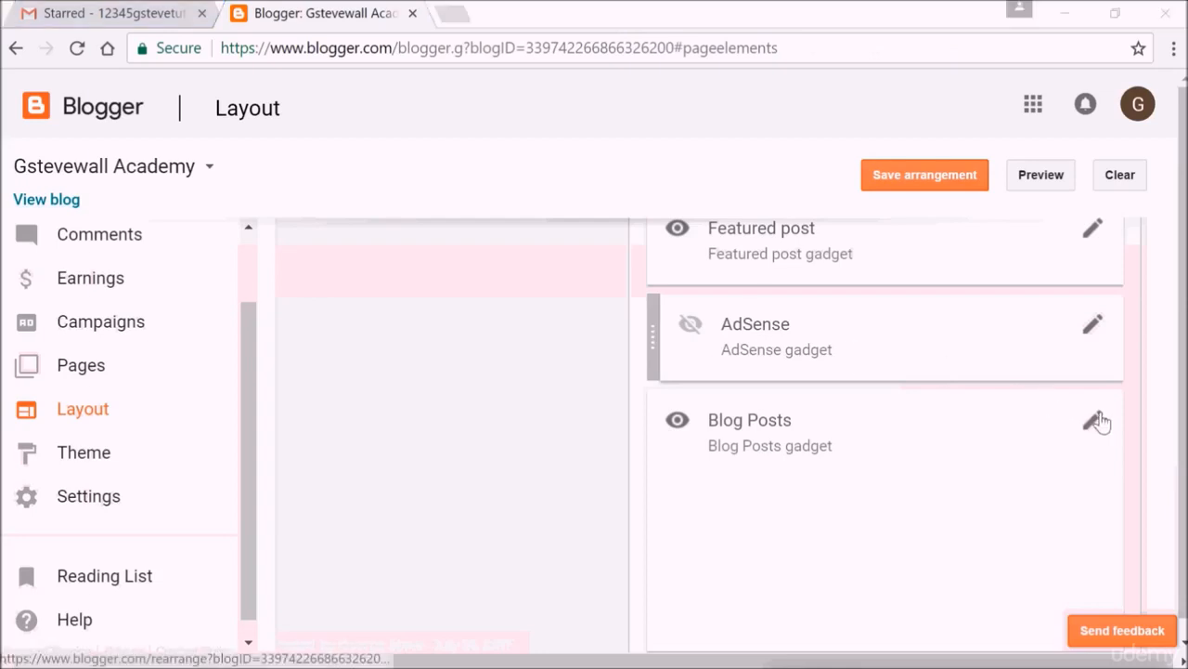
left_click(350, 284)
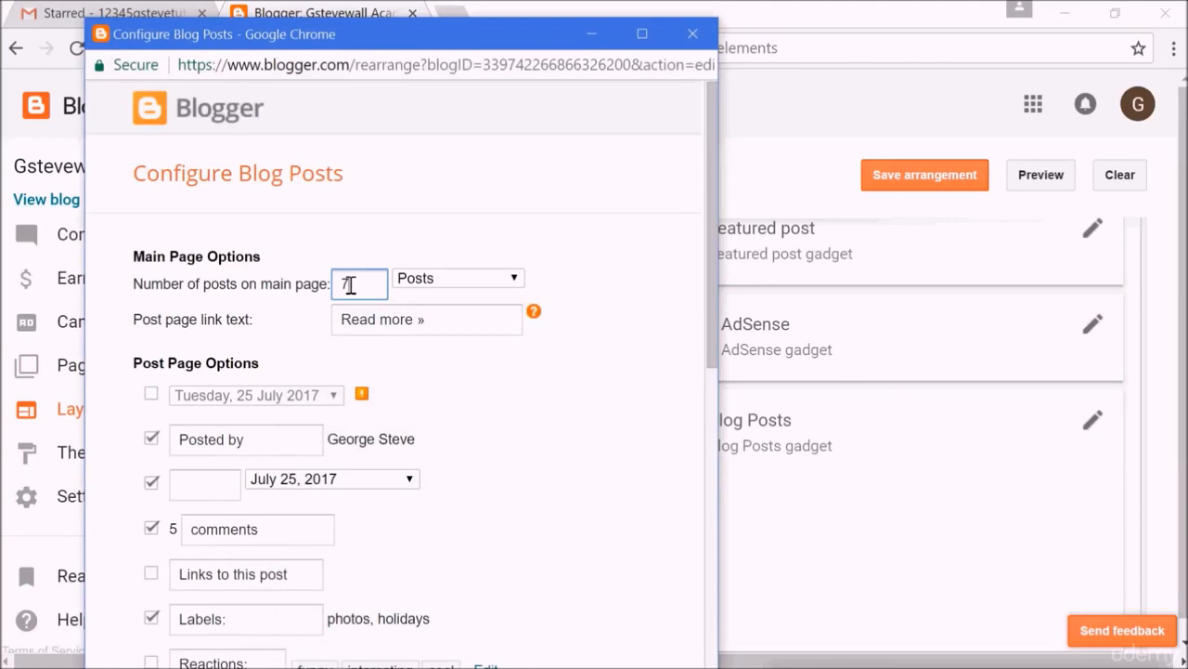
scroll(690, 477, "down", 8)
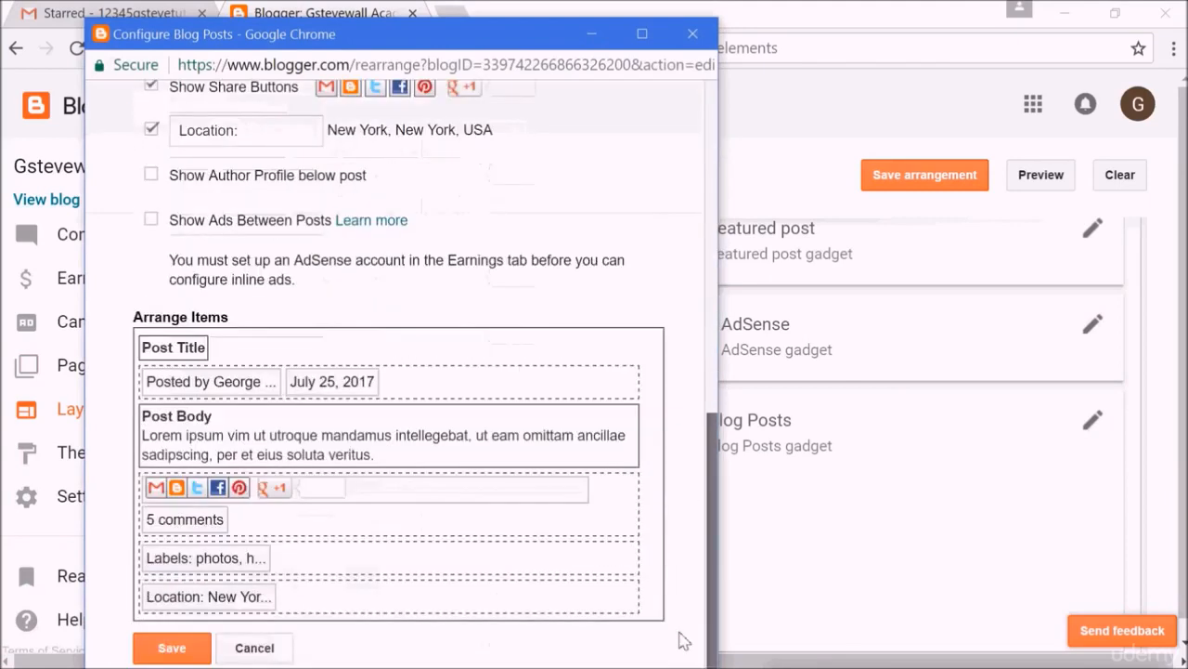
left_click(172, 648)
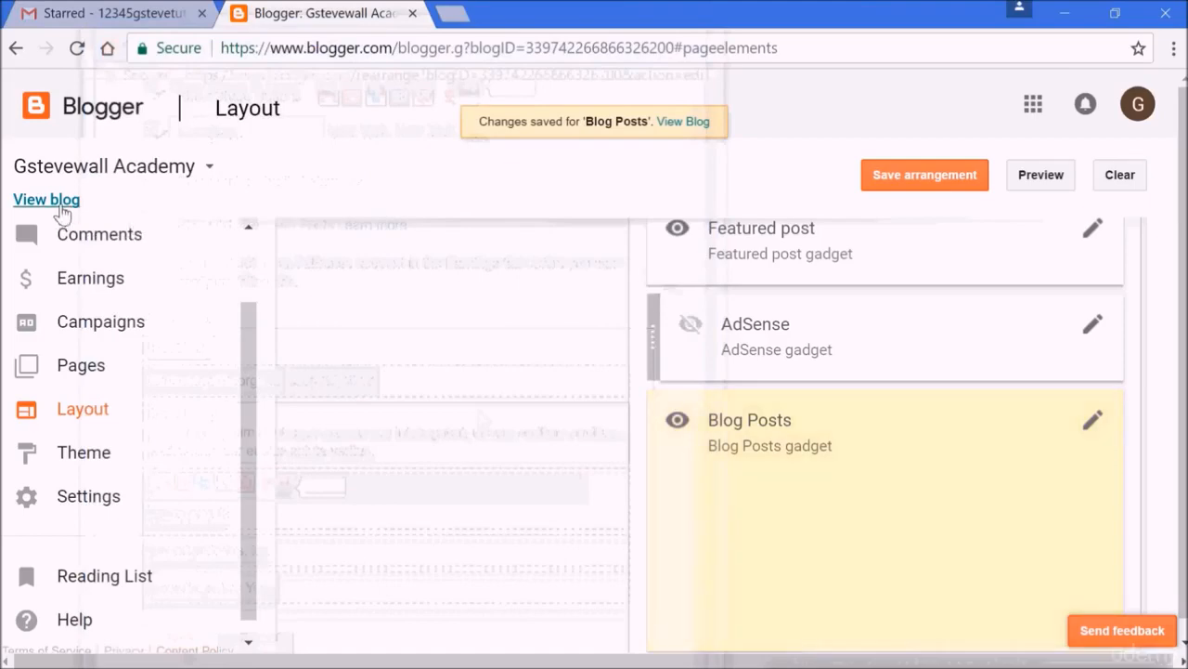
View the blog and scroll through the posts listed on its homepage, then close the blog tab.
left_click(56, 202)
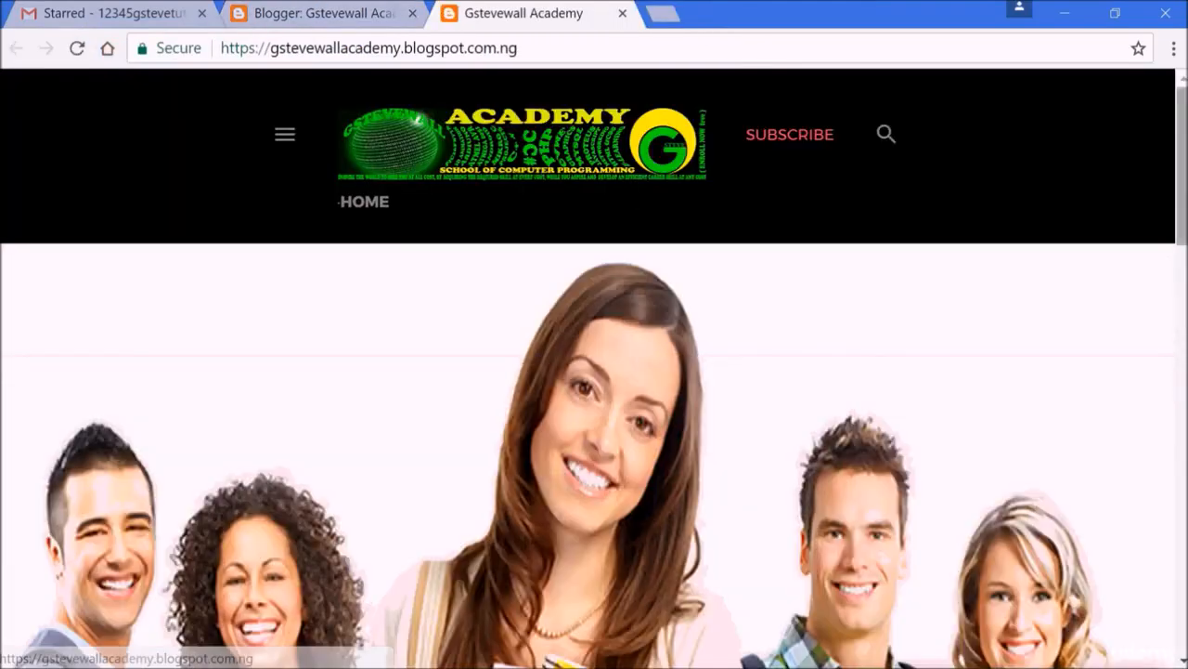
scroll(637, 191, "down", 10)
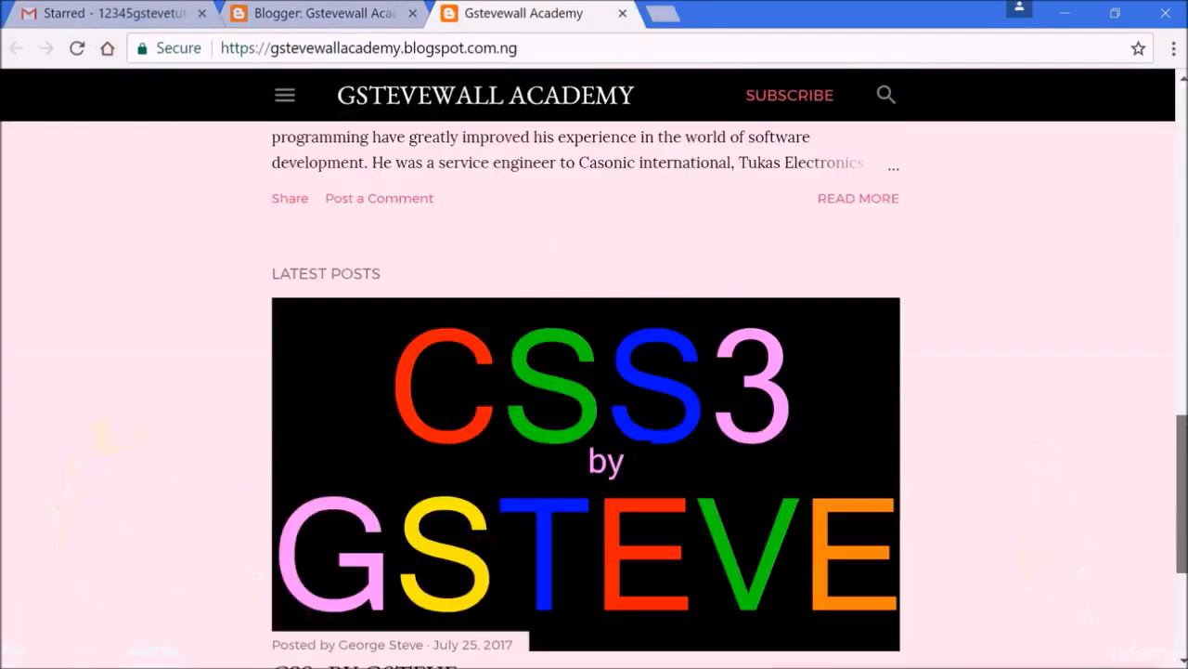
scroll(595, 399, "up", 8)
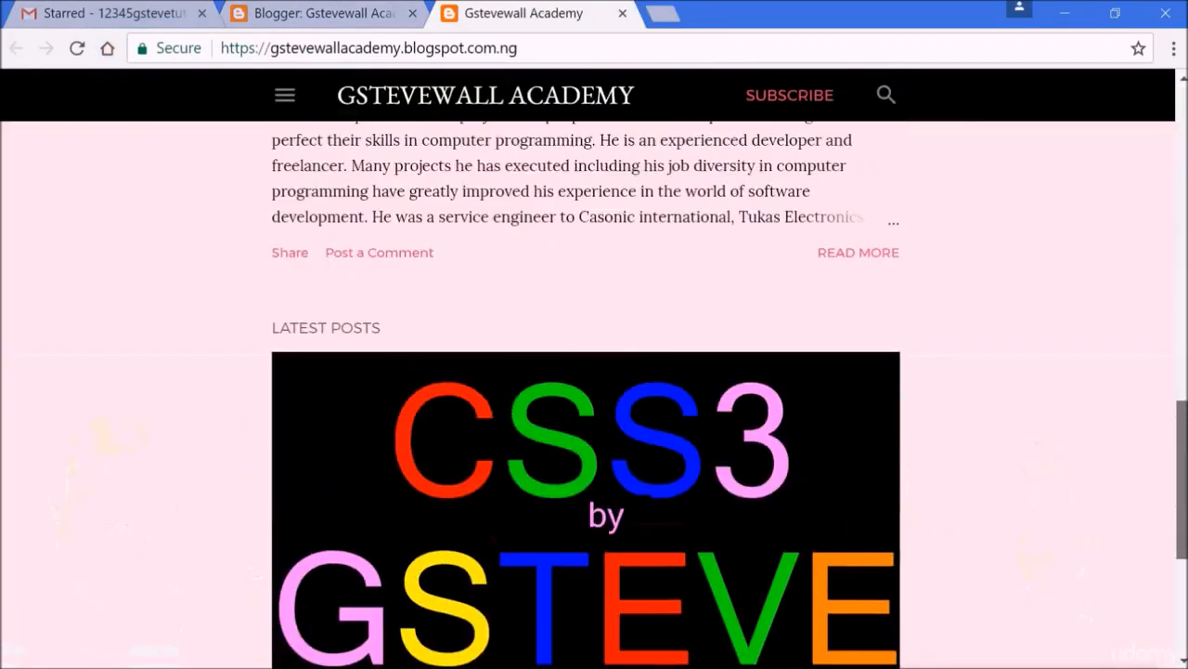
scroll(594, 399, "down", 10)
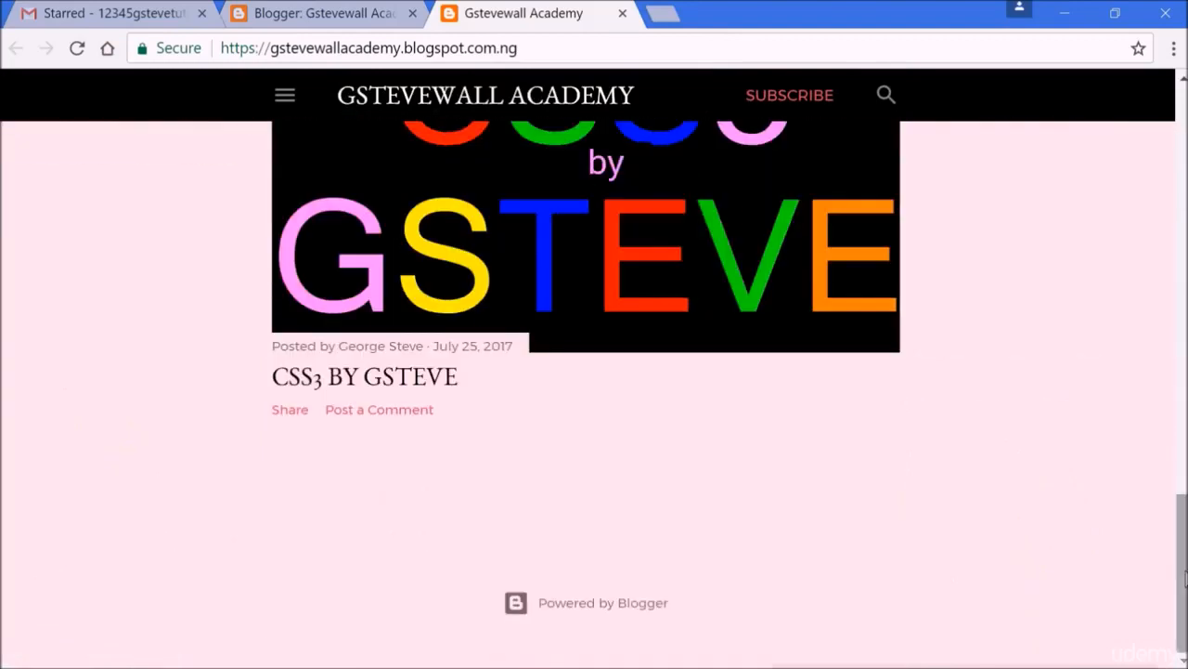
scroll(594, 371, "up", 7)
scroll(594, 395, "up", 10)
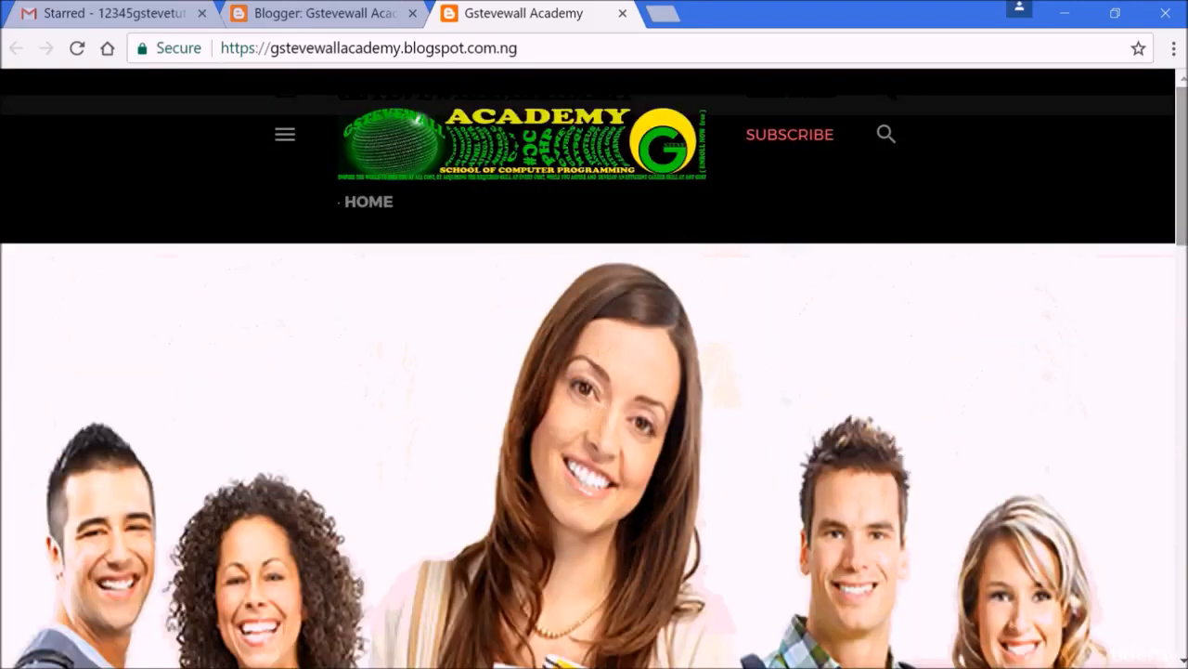
left_click(623, 13)
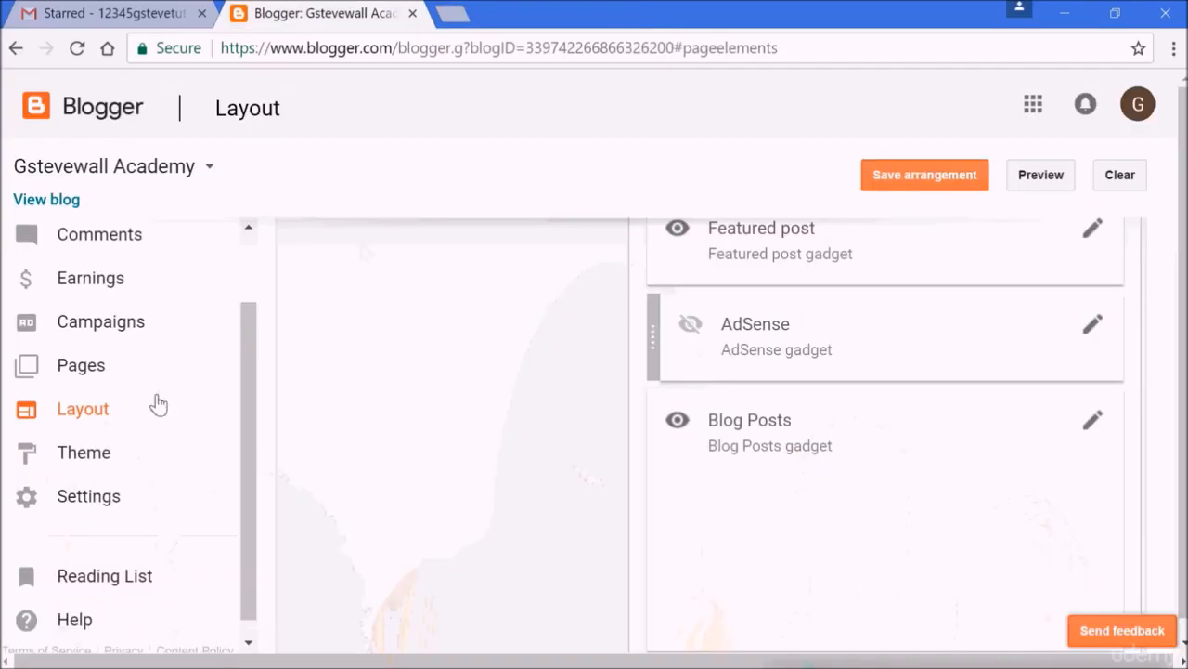
View the blog again and inspect the Archive section of its side menu, then close the blog tab.
scroll(420, 527, "up", 5)
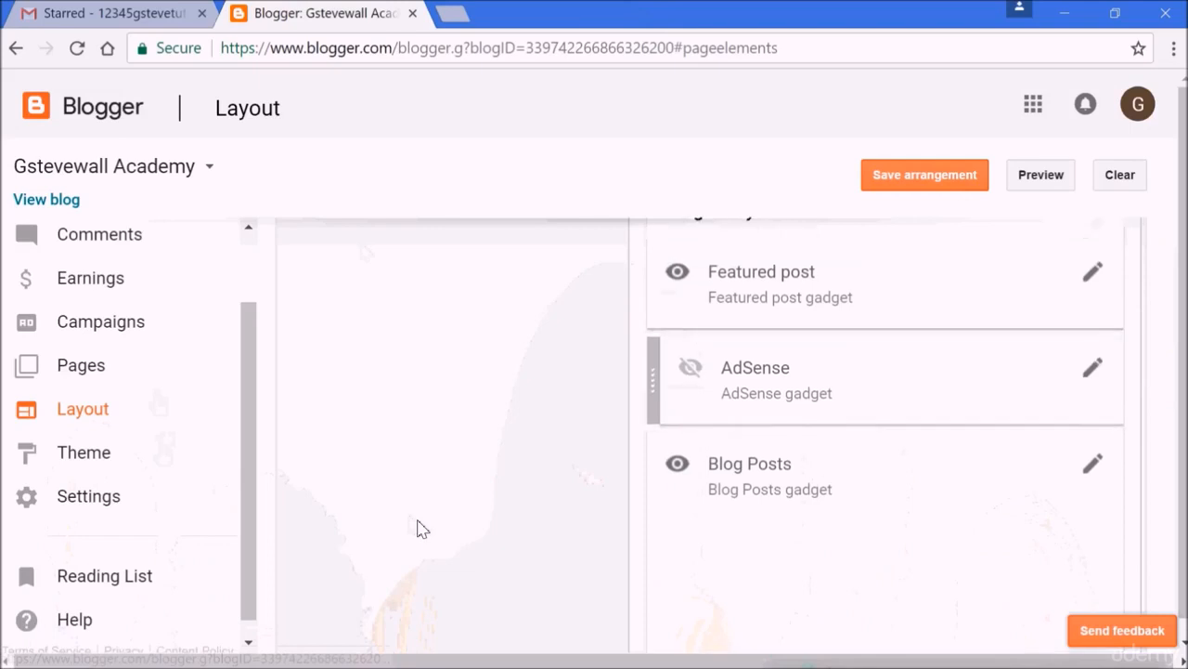
scroll(419, 527, "up", 1)
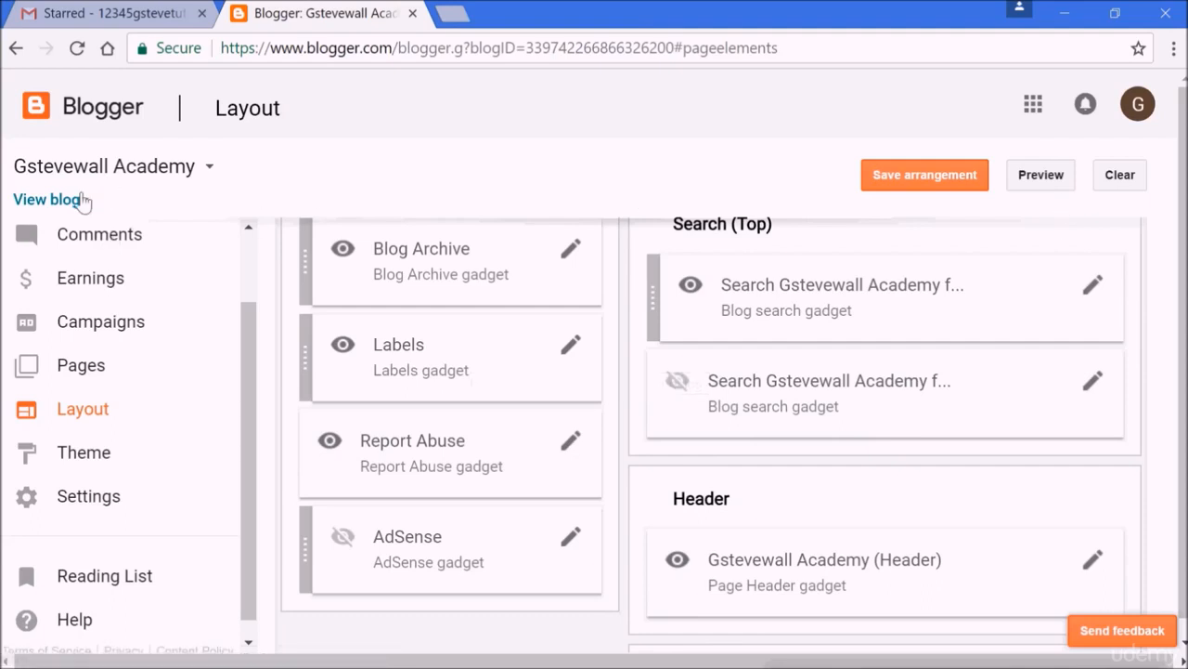
left_click(38, 199)
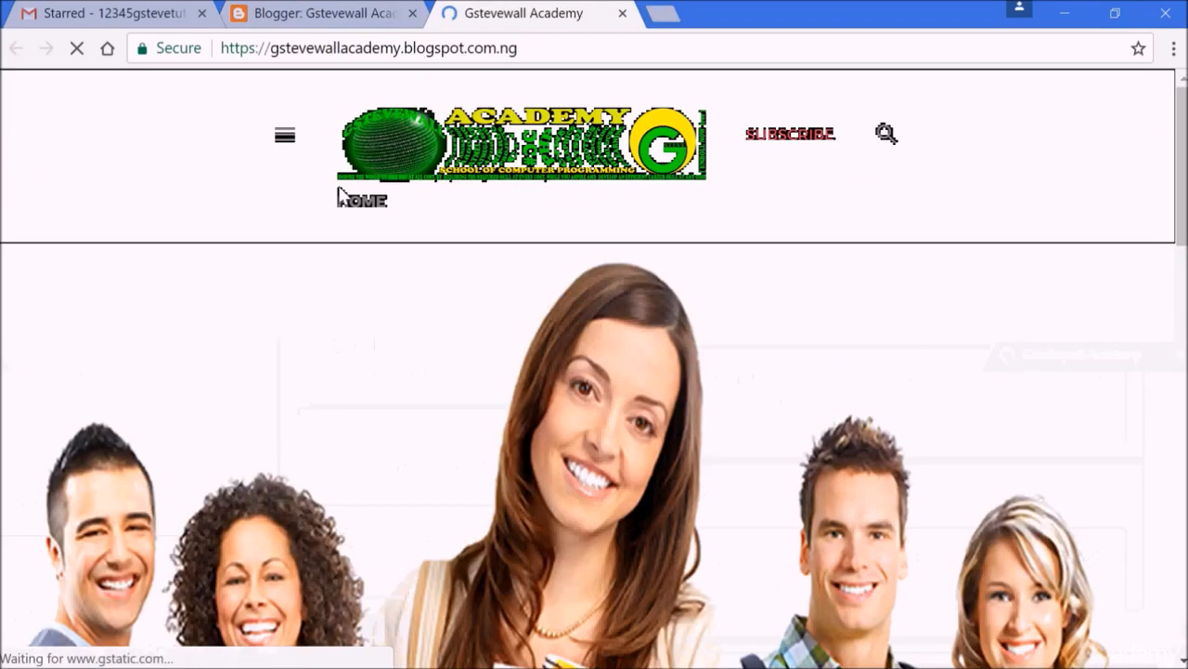
left_click(291, 136)
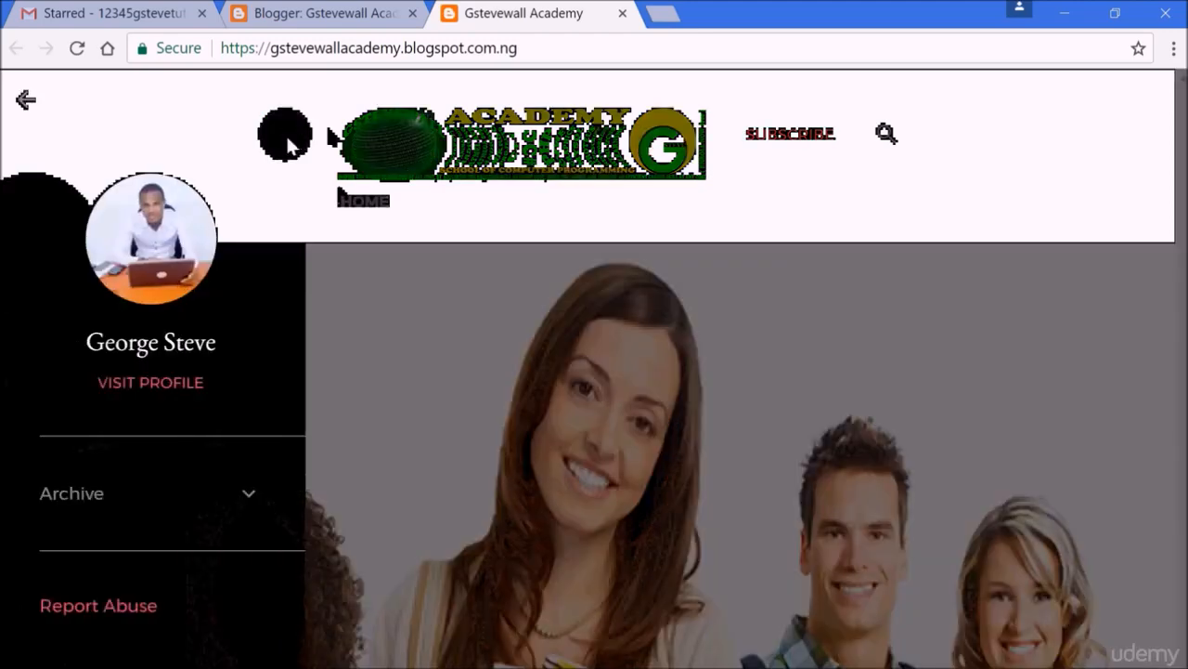
left_click(249, 495)
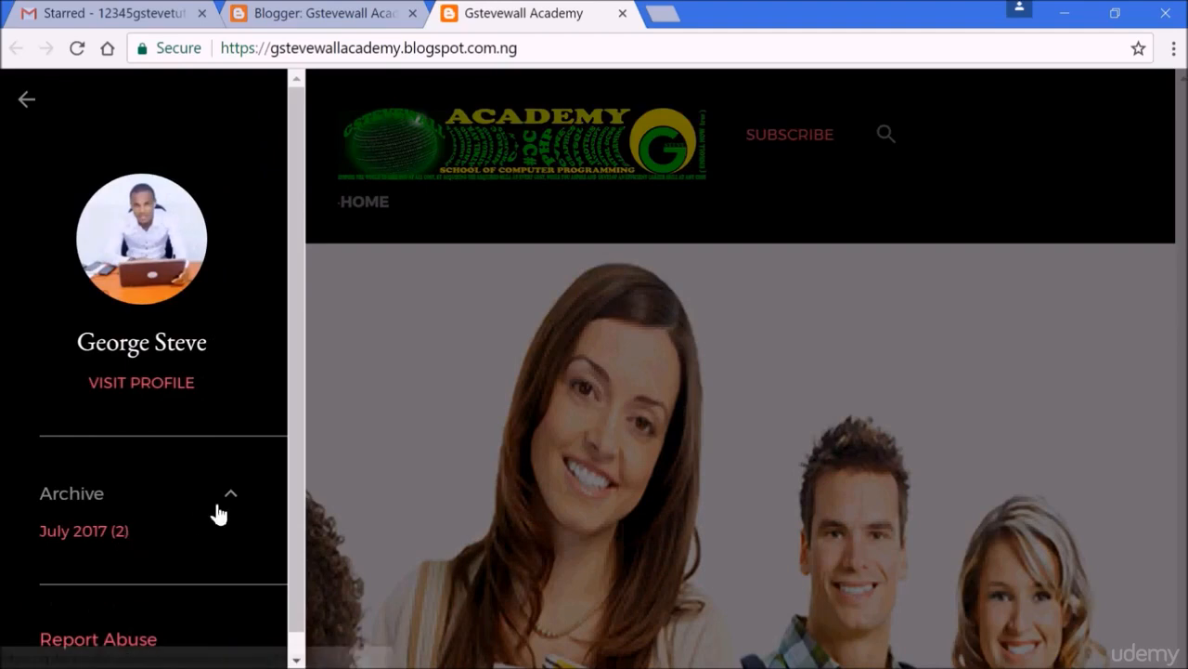
left_click(227, 503)
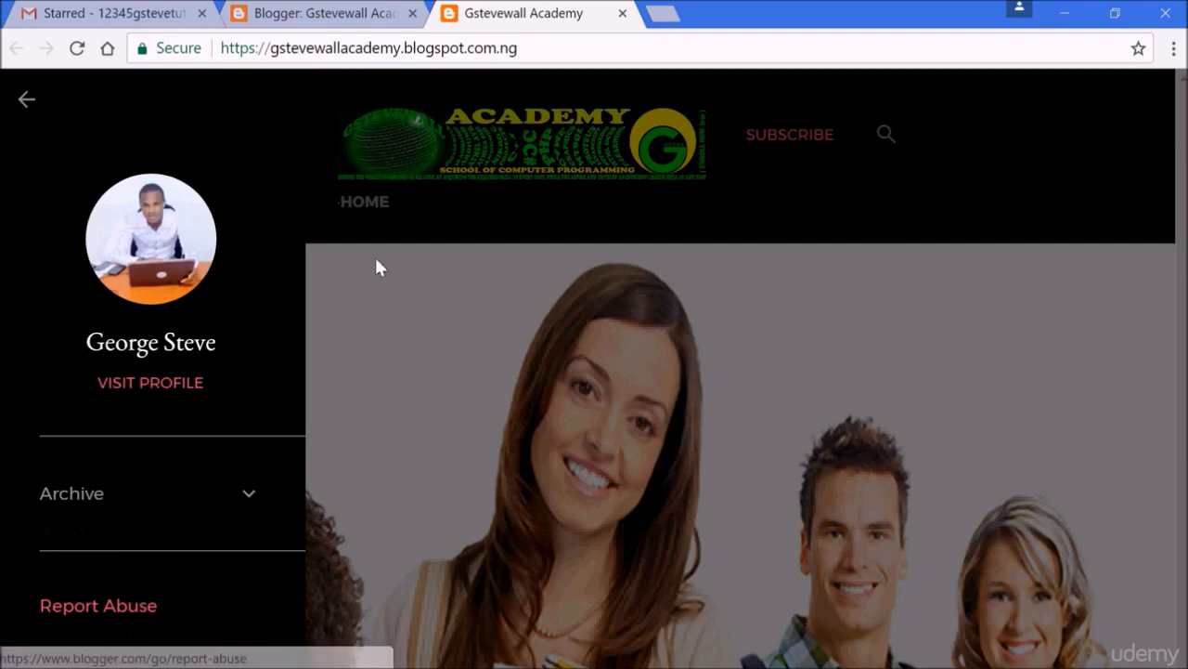
left_click(622, 13)
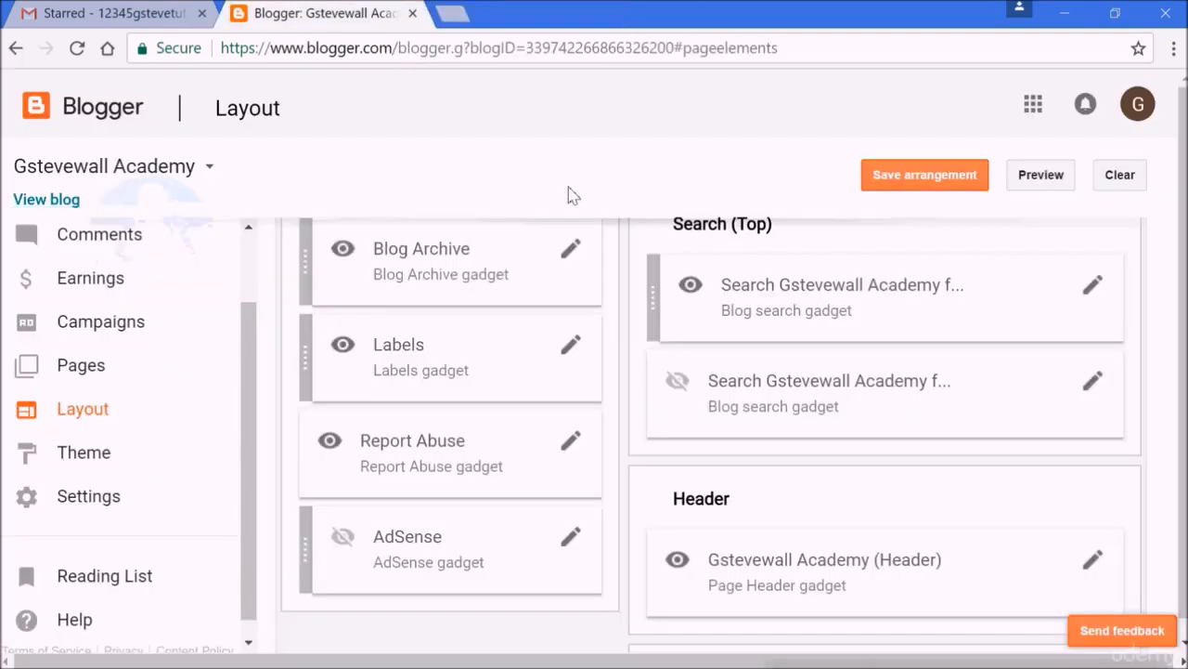
Hide the Report Abuse gadget by turning off its visibility and save the gadget.
left_click(571, 443)
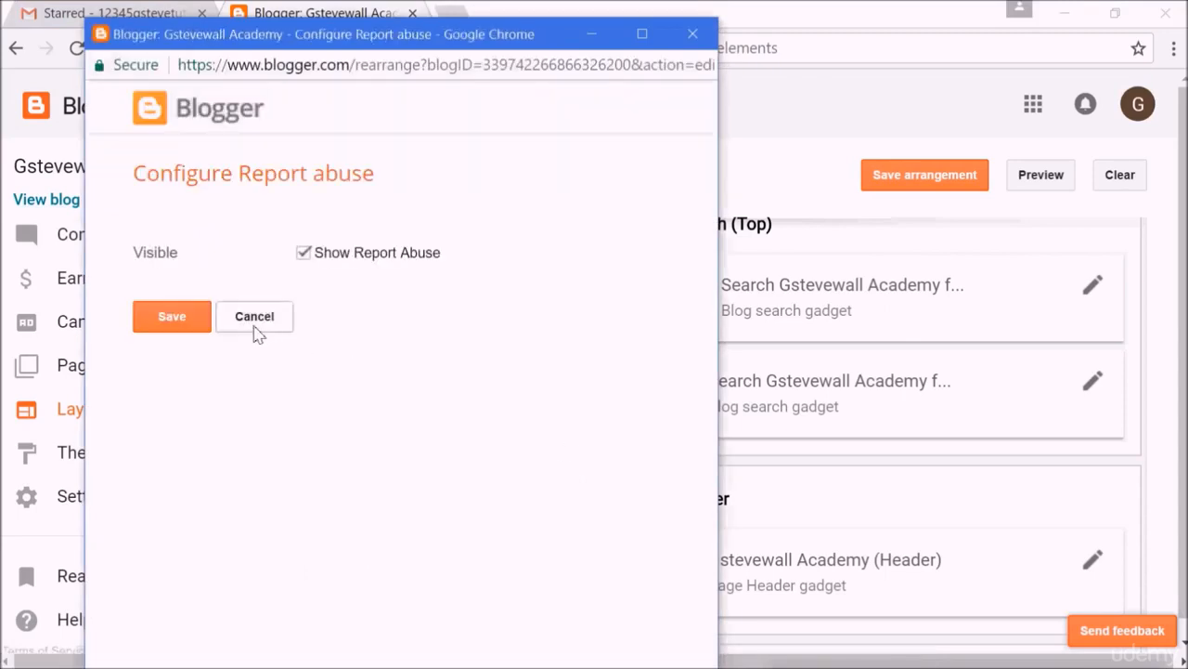
left_click(304, 253)
left_click(172, 316)
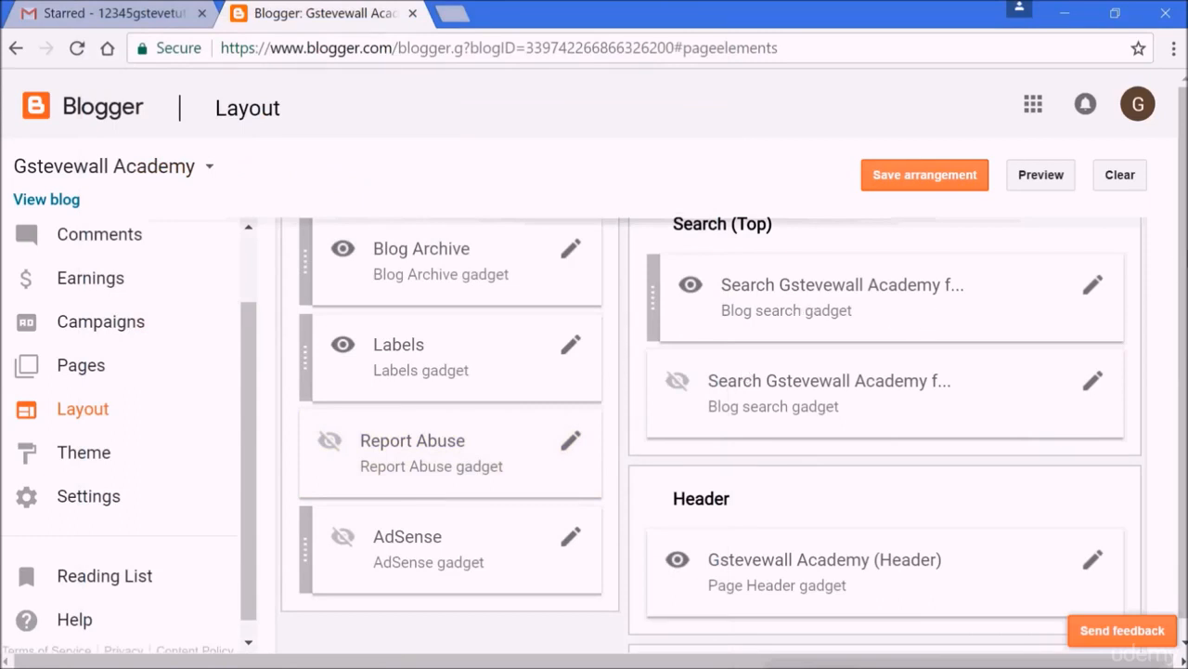
Add an Image gadget to the Sidebar and give it the title More GSTEVE Courses.
scroll(1166, 317, "up", 3)
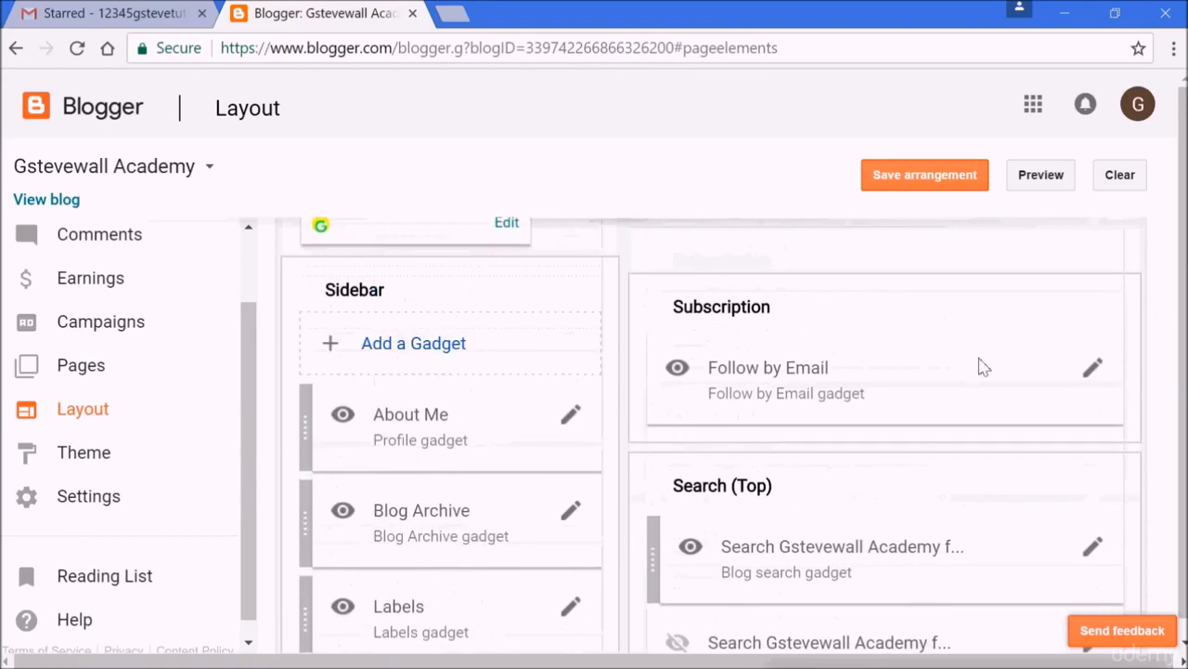
left_click(440, 353)
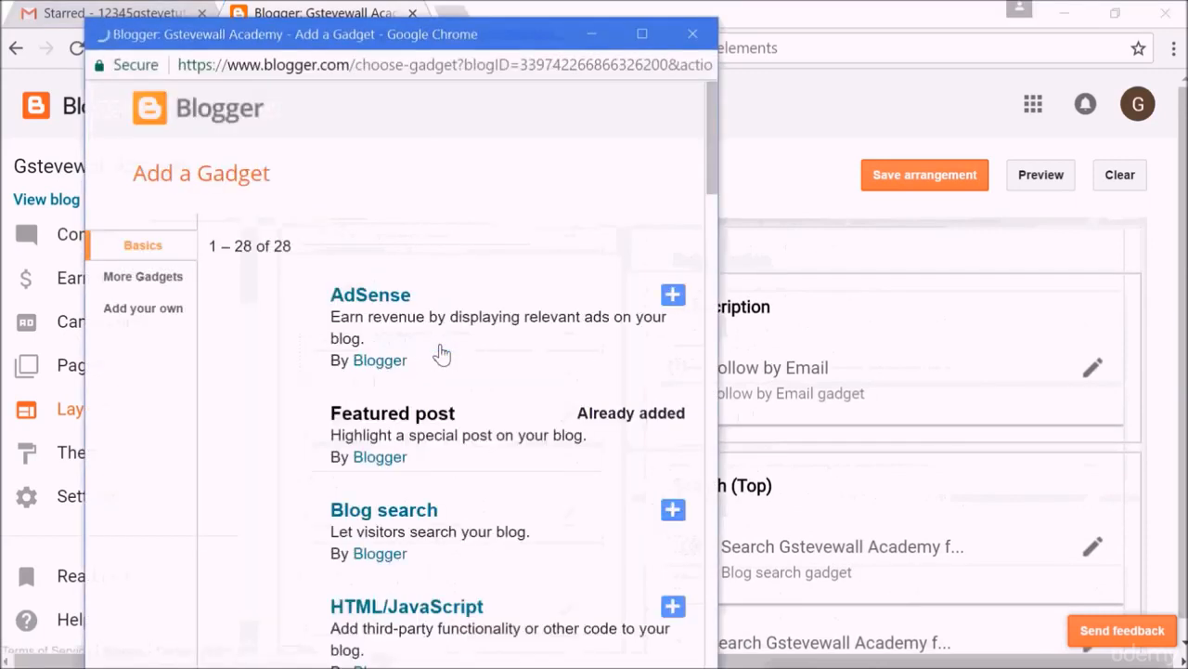
left_click_drag(712, 145, 707, 297)
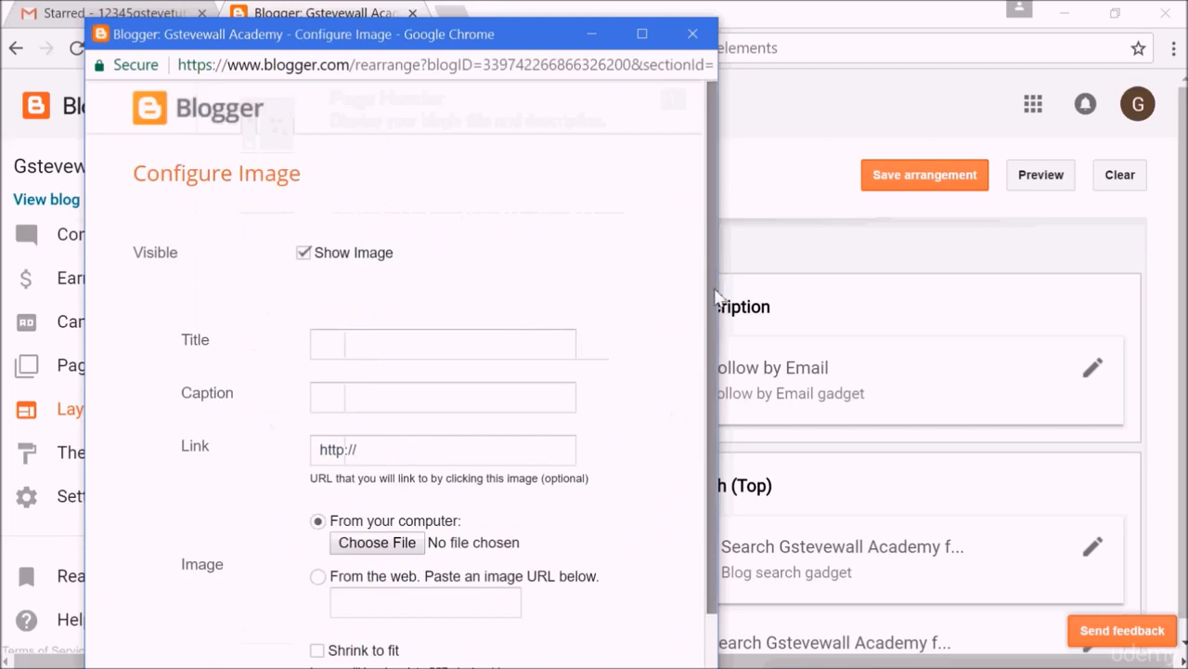
scroll(703, 346, "down", 1)
left_click(531, 281)
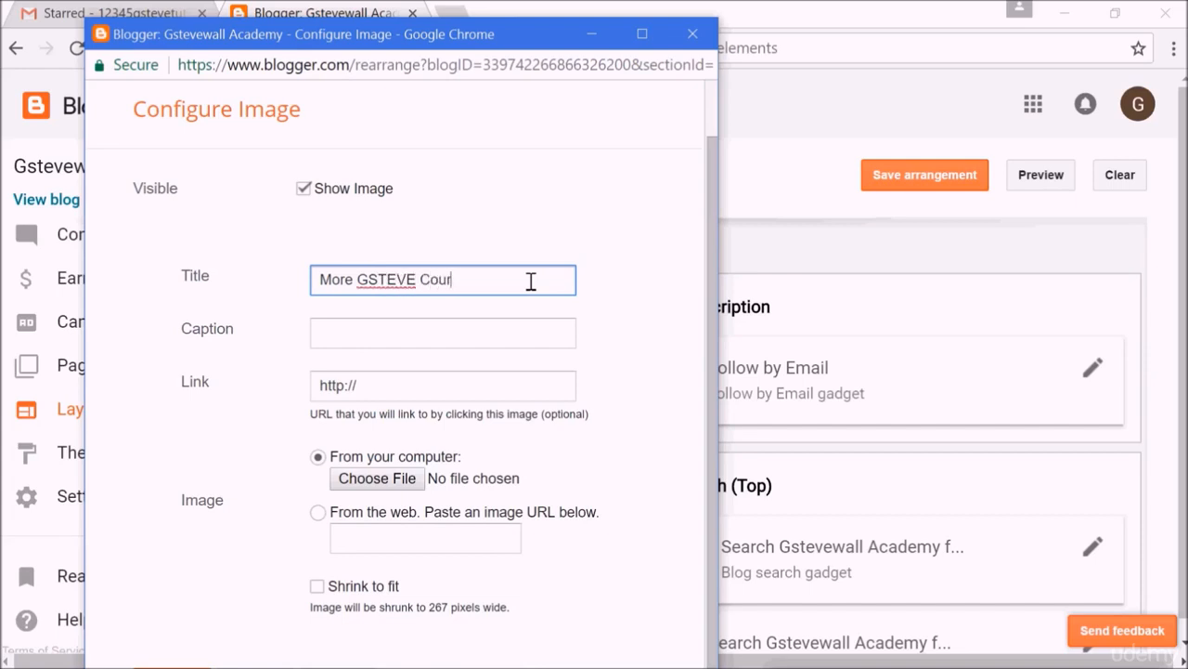
left_click(396, 388)
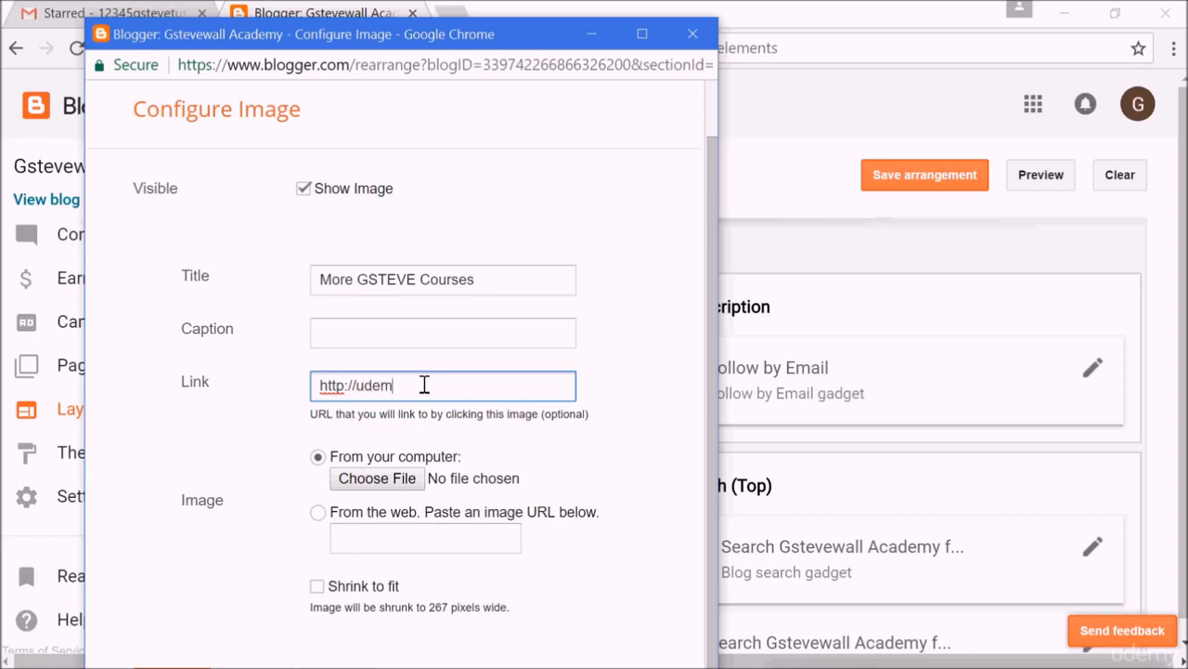
type(".com/george-steve-2")
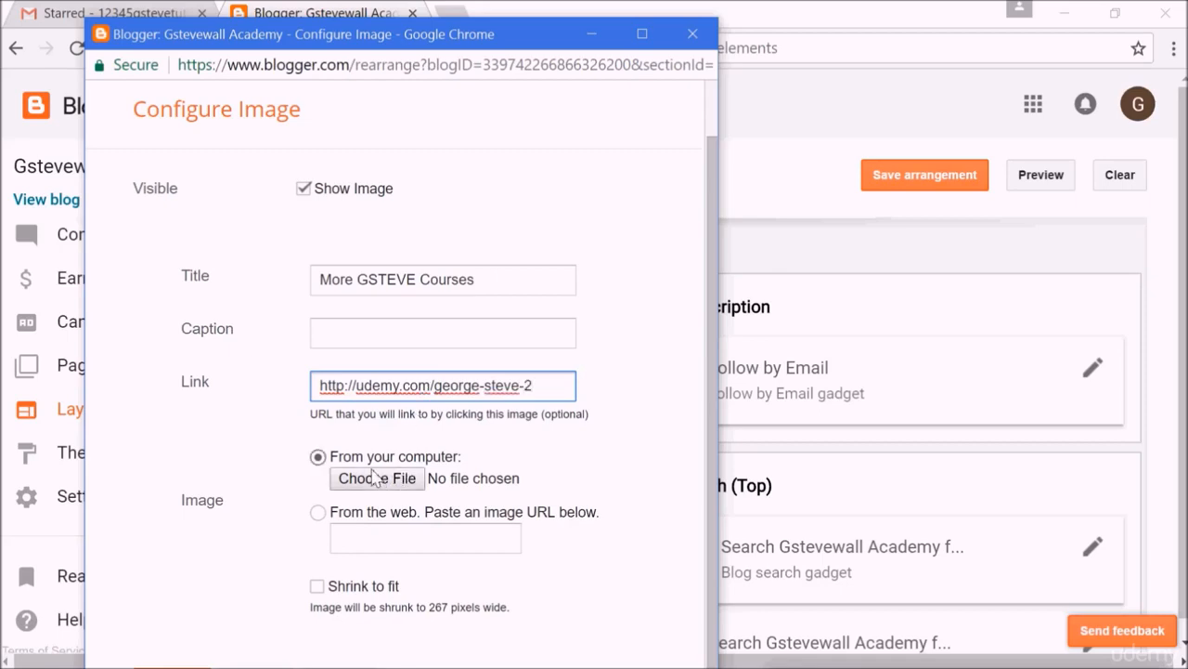
Upload Course image.png from the Blogging folder as the gadget image, enable Shrink to fit, and save.
left_click(400, 478)
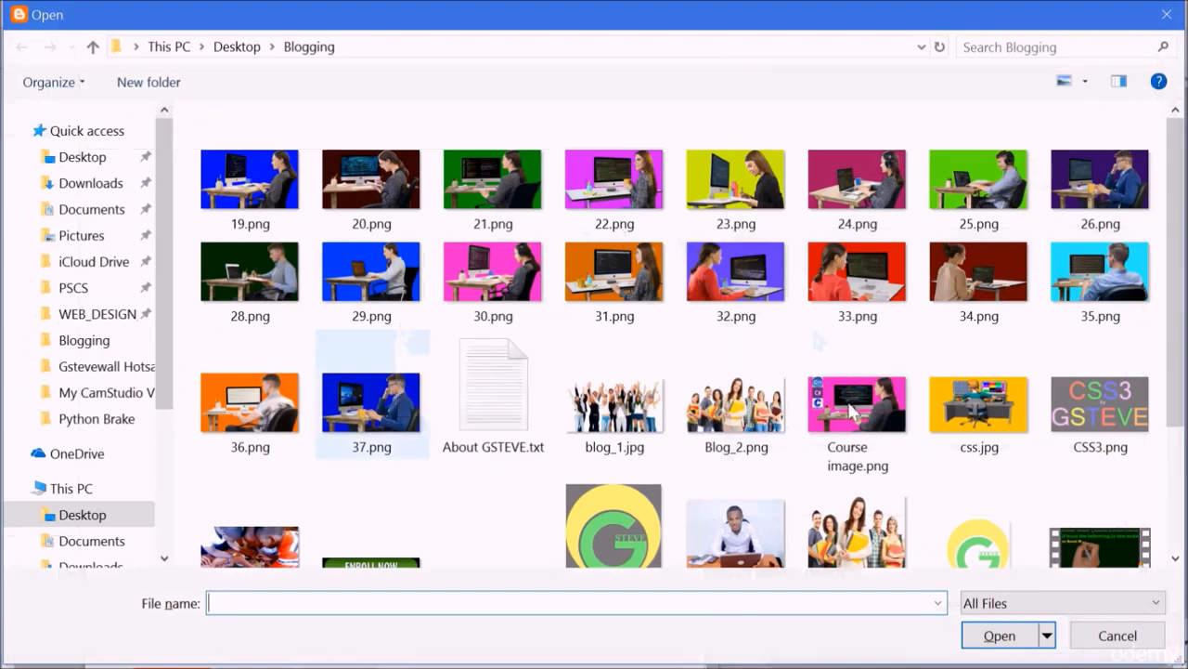
left_click(852, 412)
double_click(853, 412)
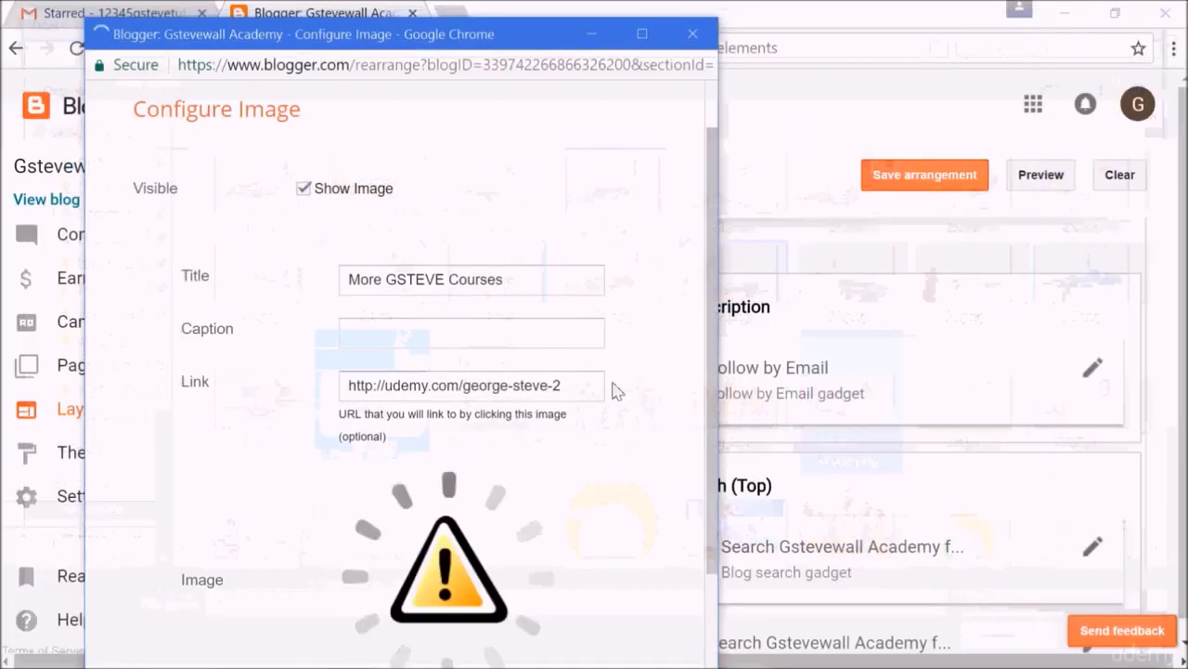
left_click_drag(714, 363, 720, 568)
left_click(345, 551)
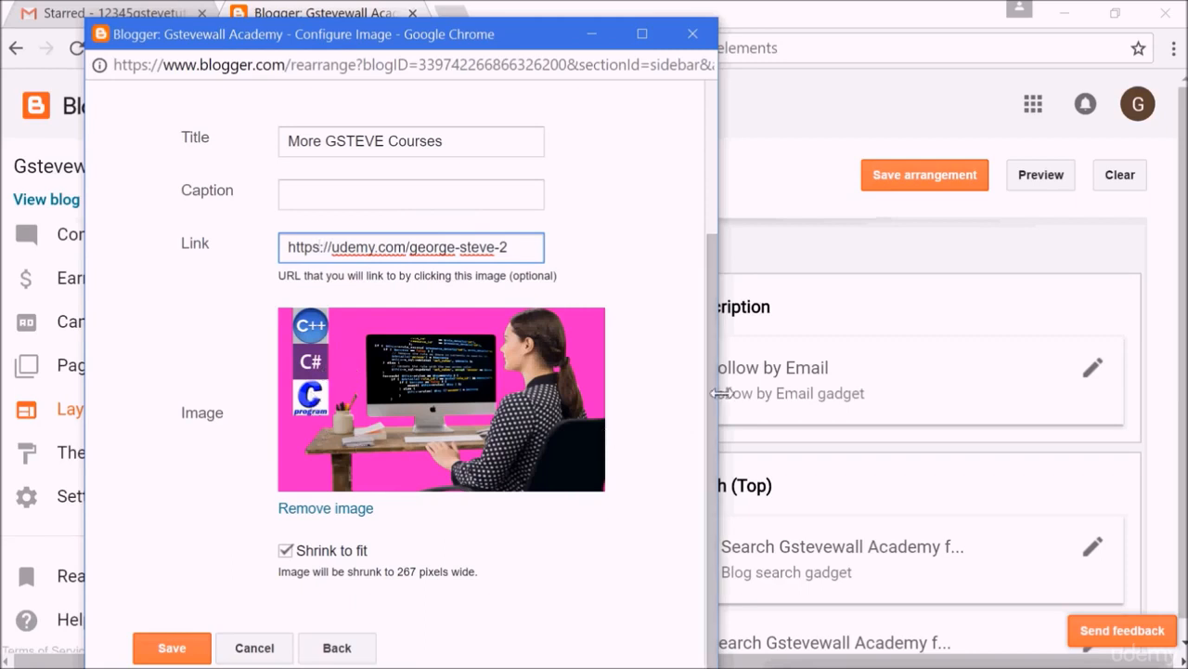
left_click(172, 650)
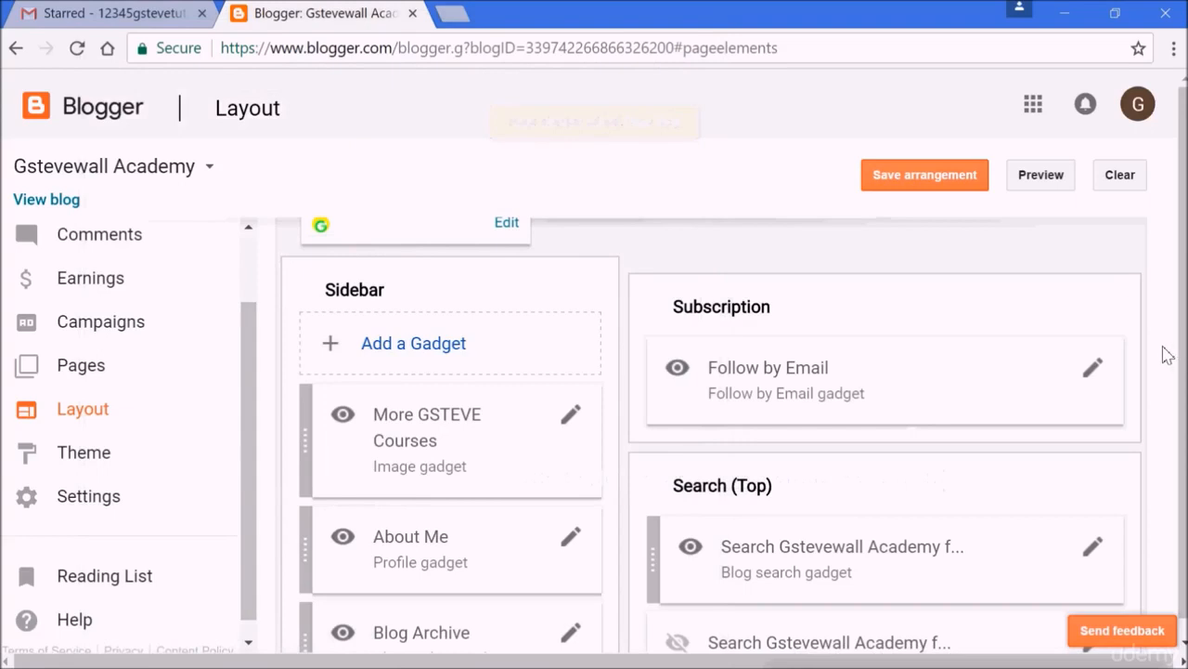
Move the More GSTEVE Courses gadget to sit below Labels and above Report Abuse, then save the arrangement.
scroll(1168, 355, "down", 4)
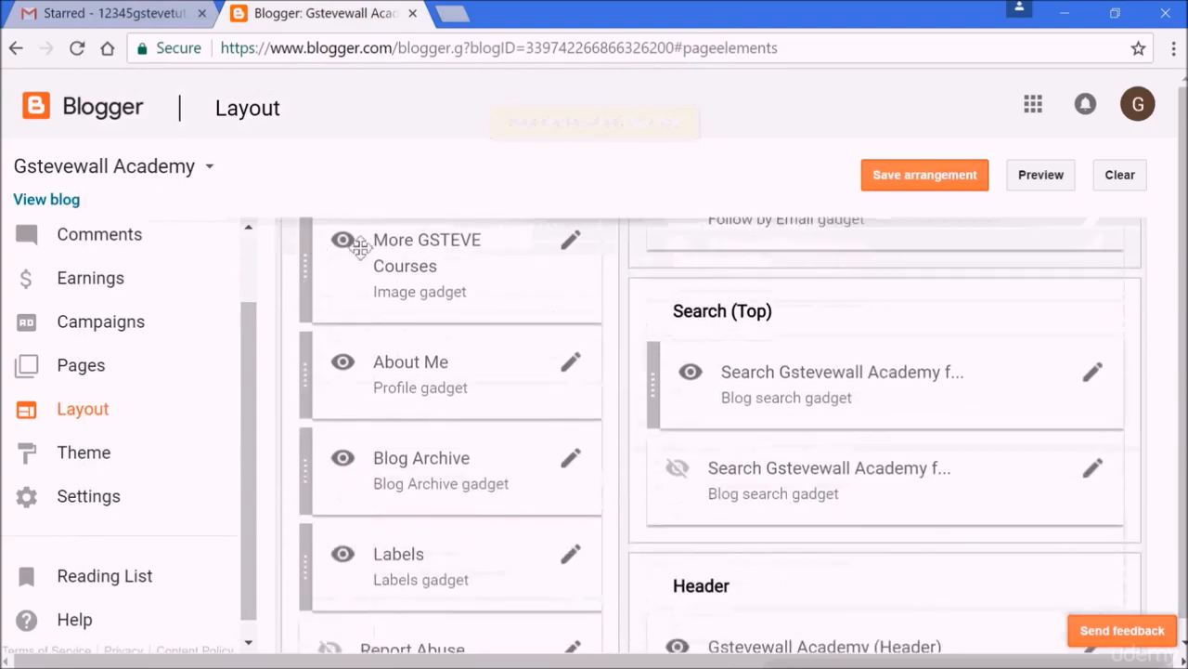
left_click_drag(386, 251, 389, 553)
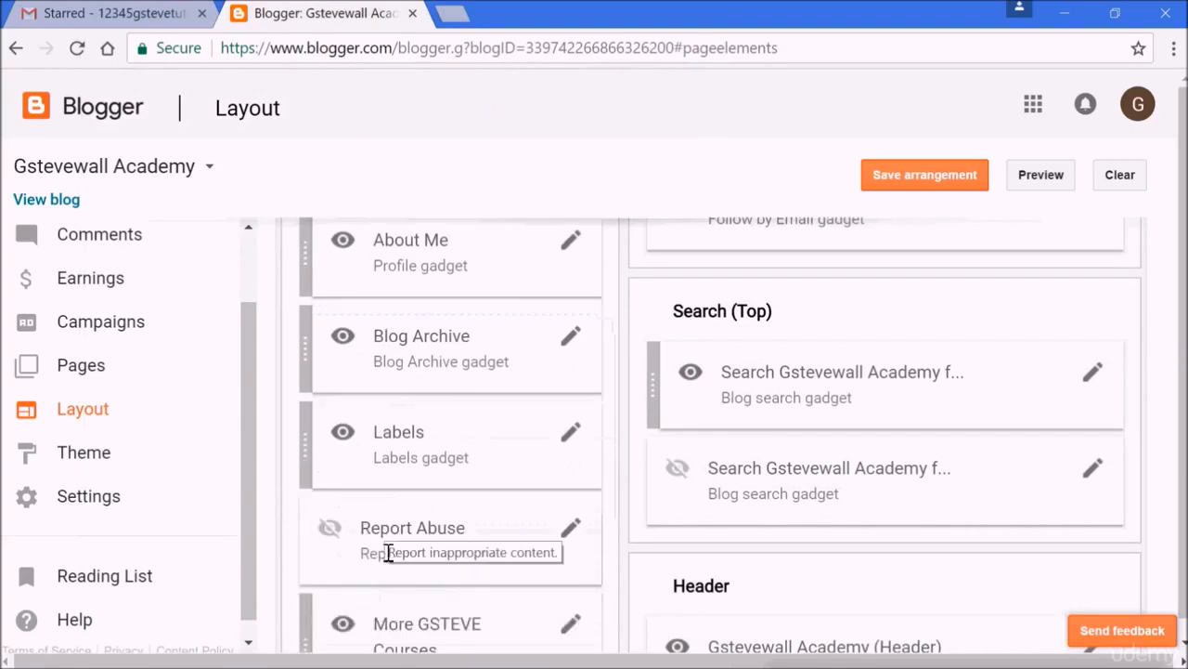
left_click_drag(387, 613, 389, 521)
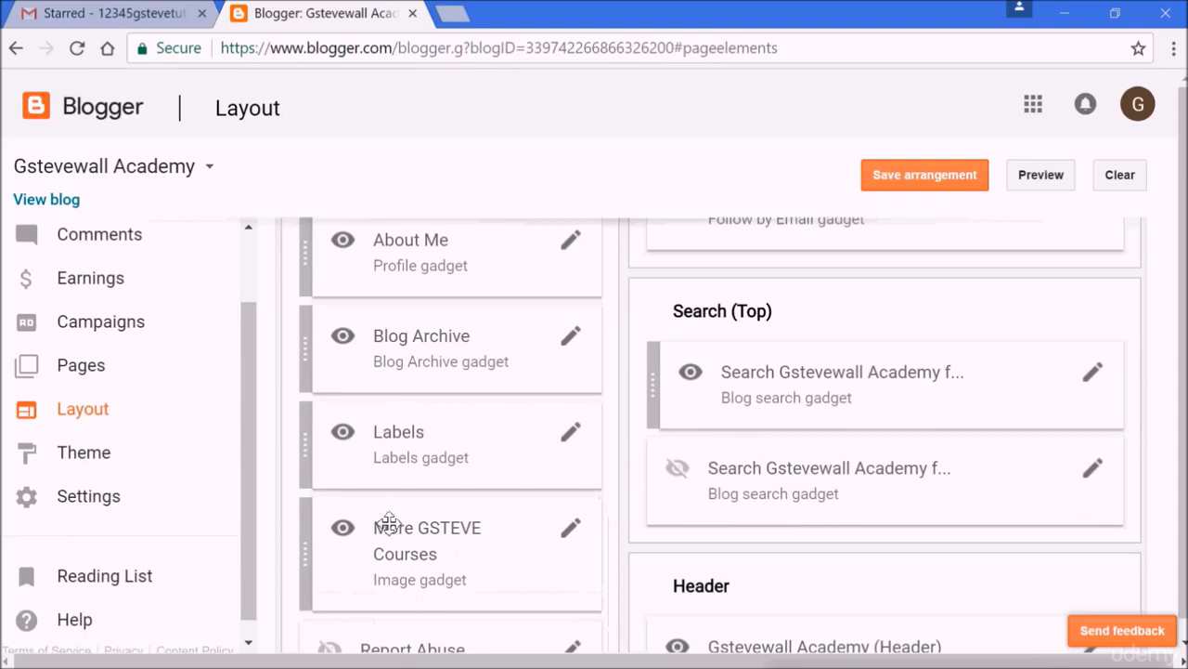
left_click(900, 179)
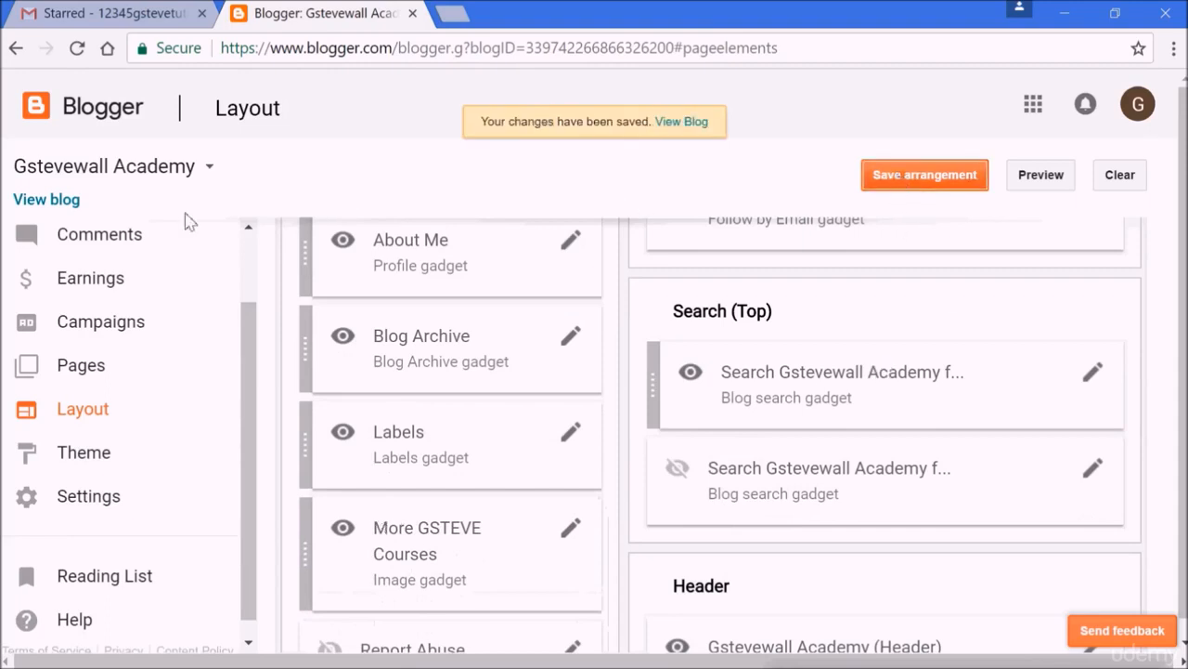
View the blog, open its side menu and follow the More GSTEVE Courses image link, then close that tab.
left_click(35, 207)
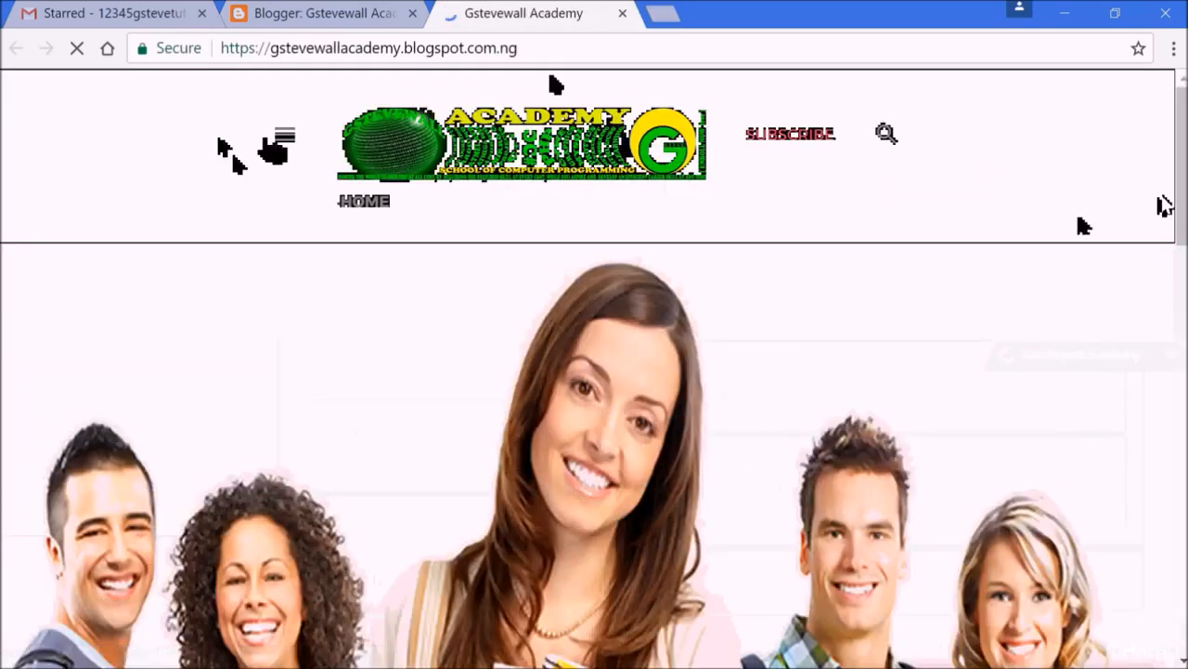
scroll(594, 371, "down", 20)
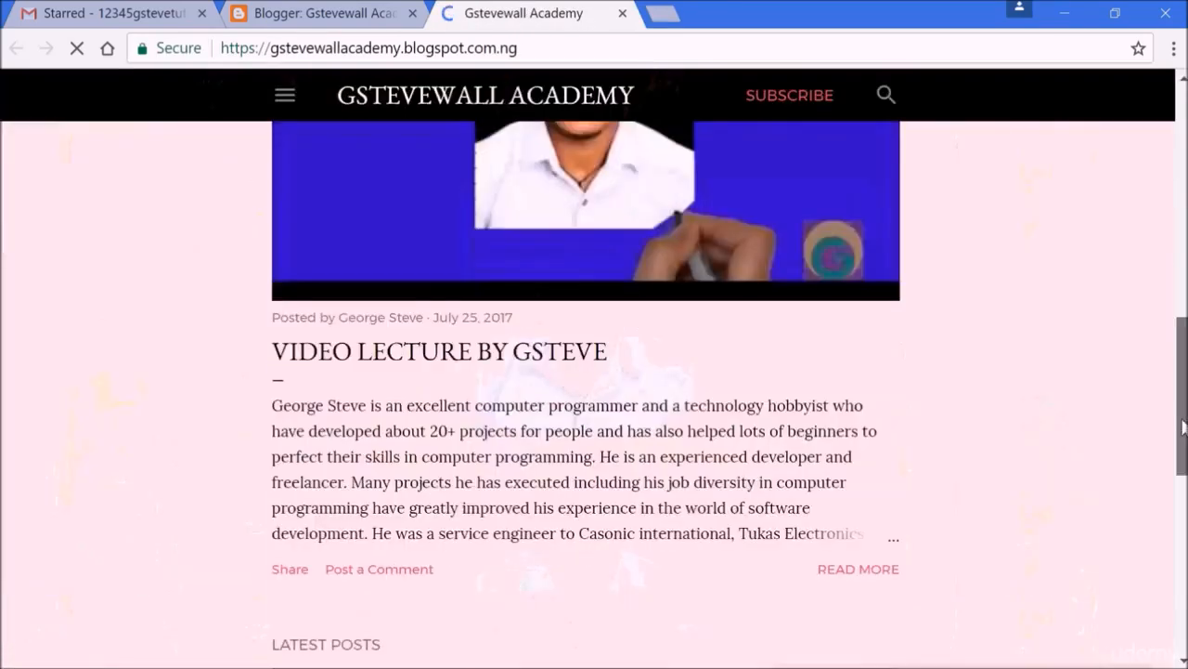
scroll(594, 371, "up", 20)
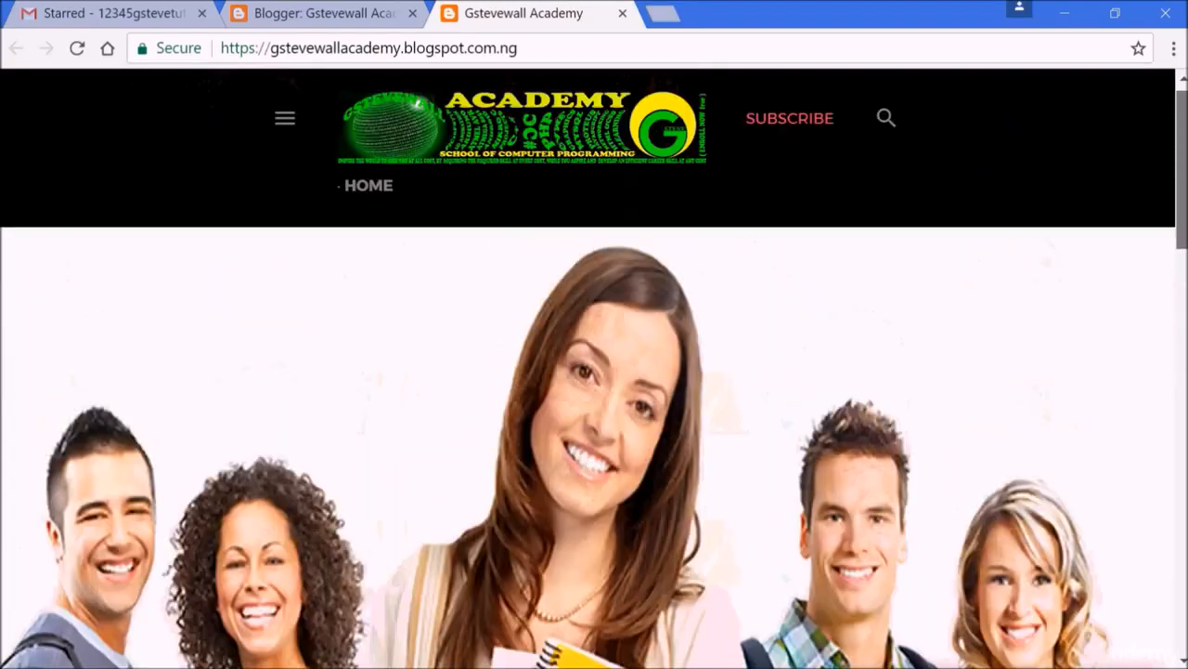
scroll(594, 372, "down", 10)
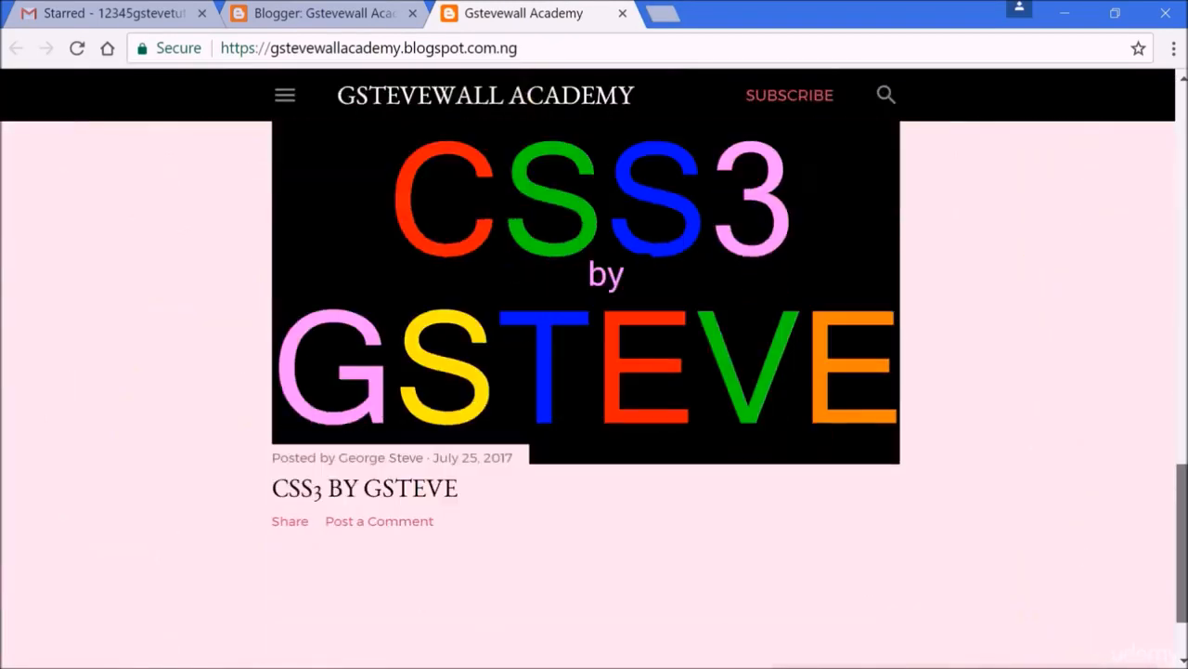
scroll(594, 372, "up", 10)
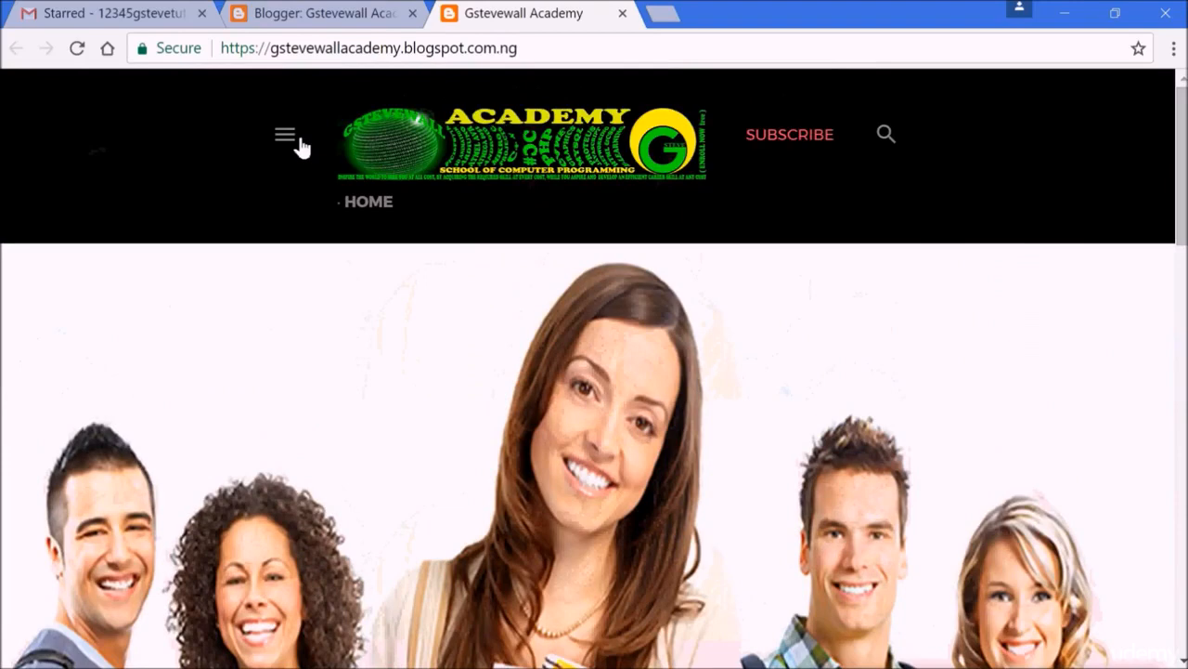
left_click(286, 141)
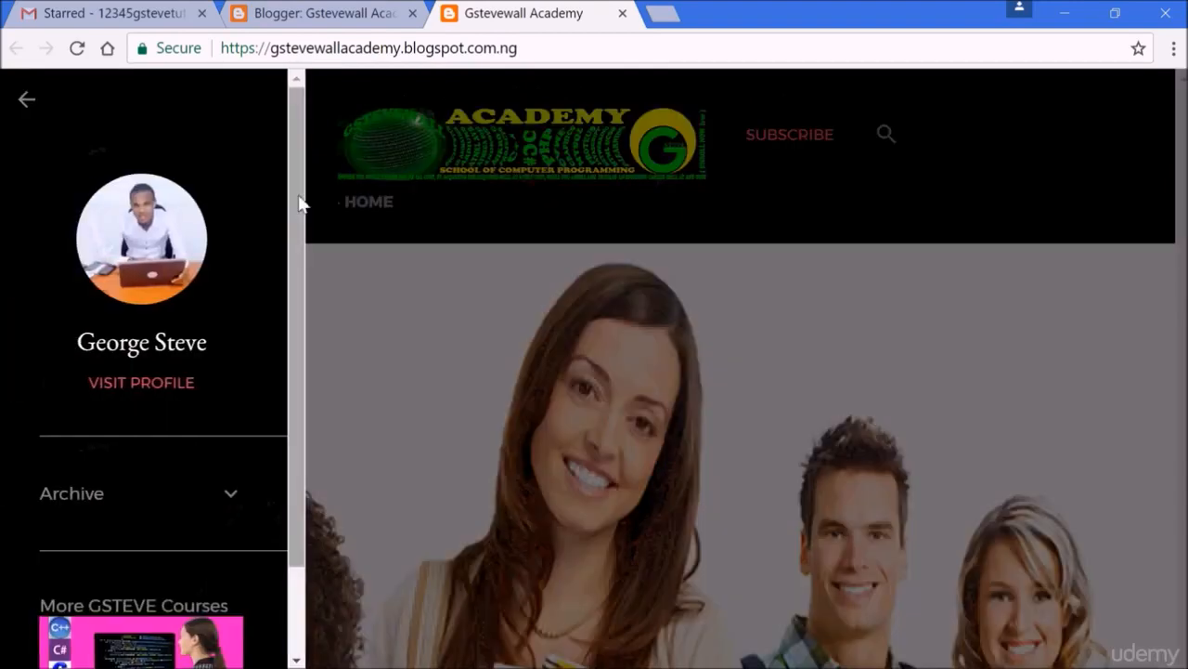
scroll(297, 214, "down", 1)
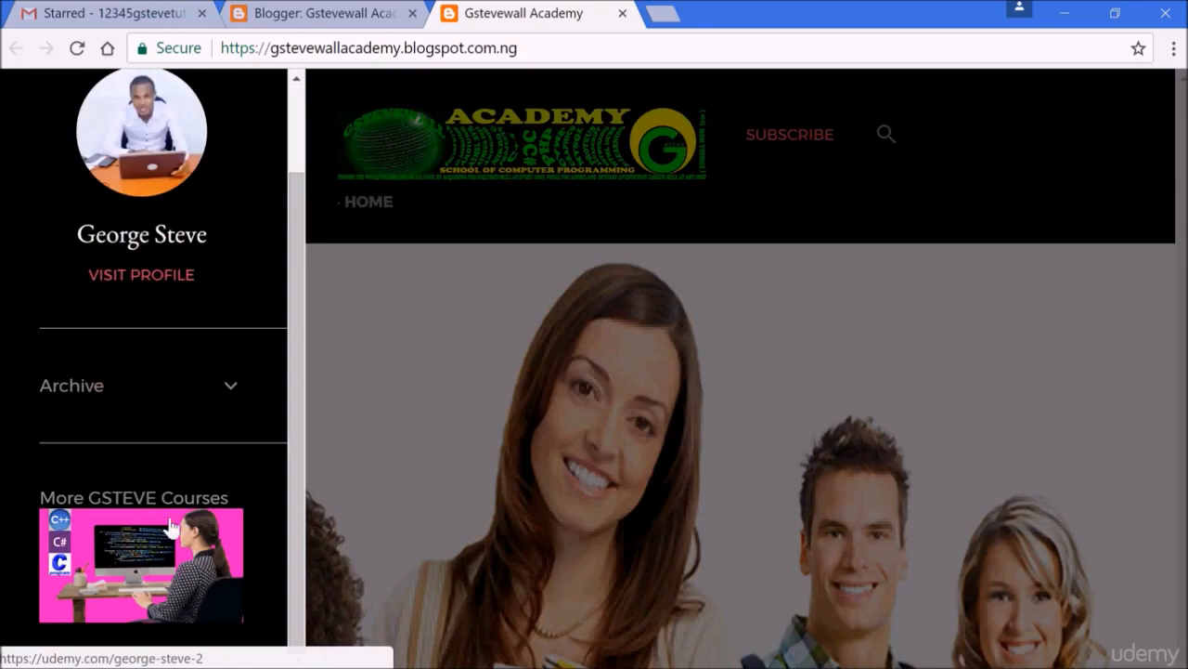
left_click(138, 585)
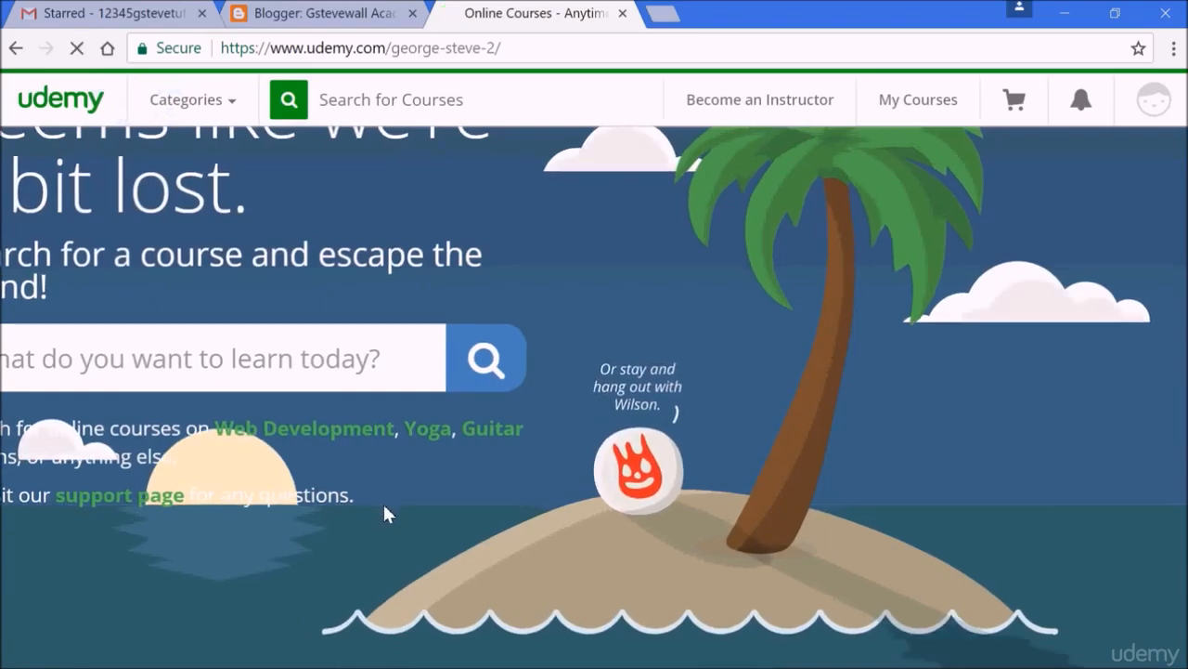
left_click(623, 14)
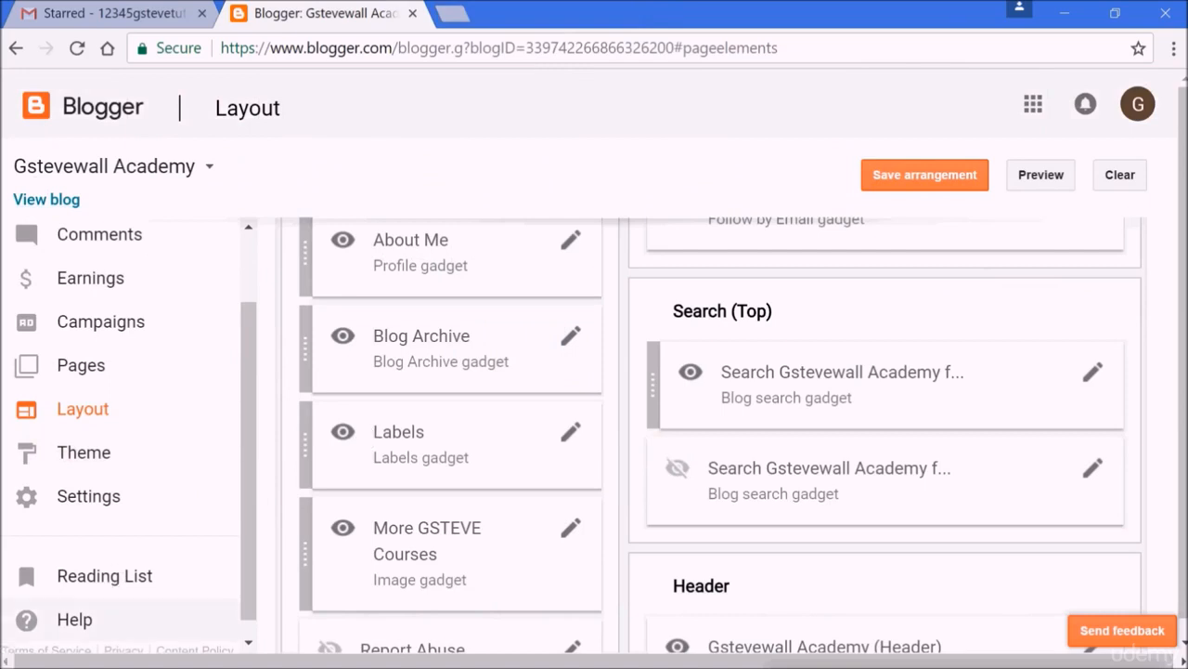
left_click(571, 533)
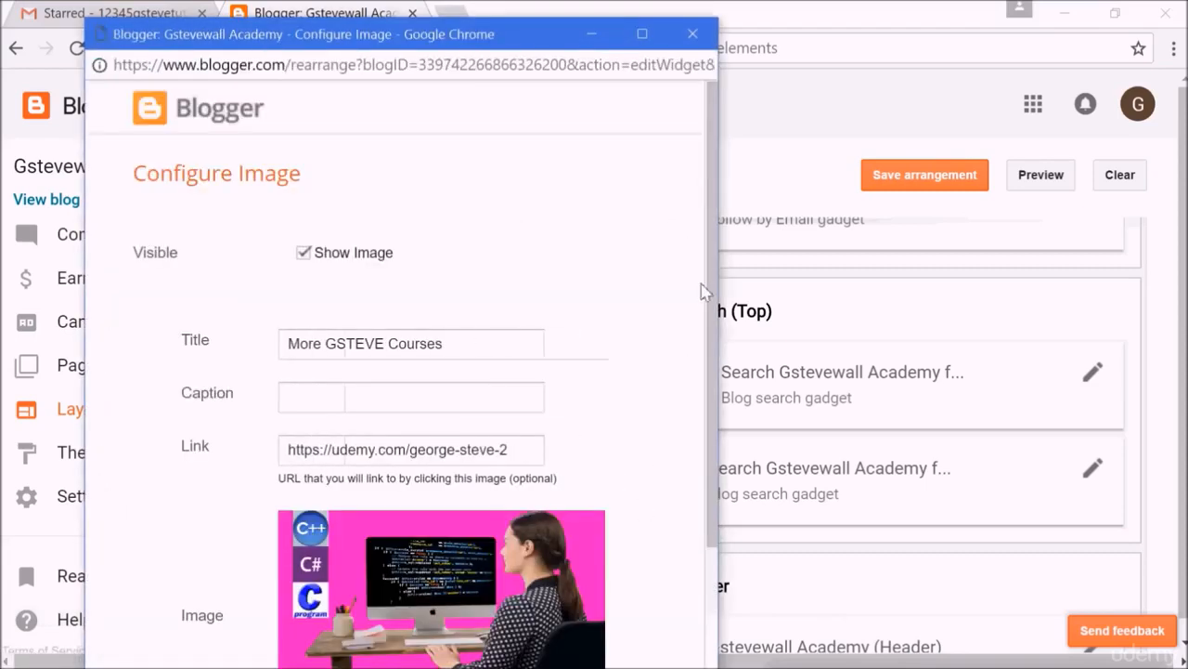
scroll(566, 376, "down", 2)
left_click(414, 249)
type("user")
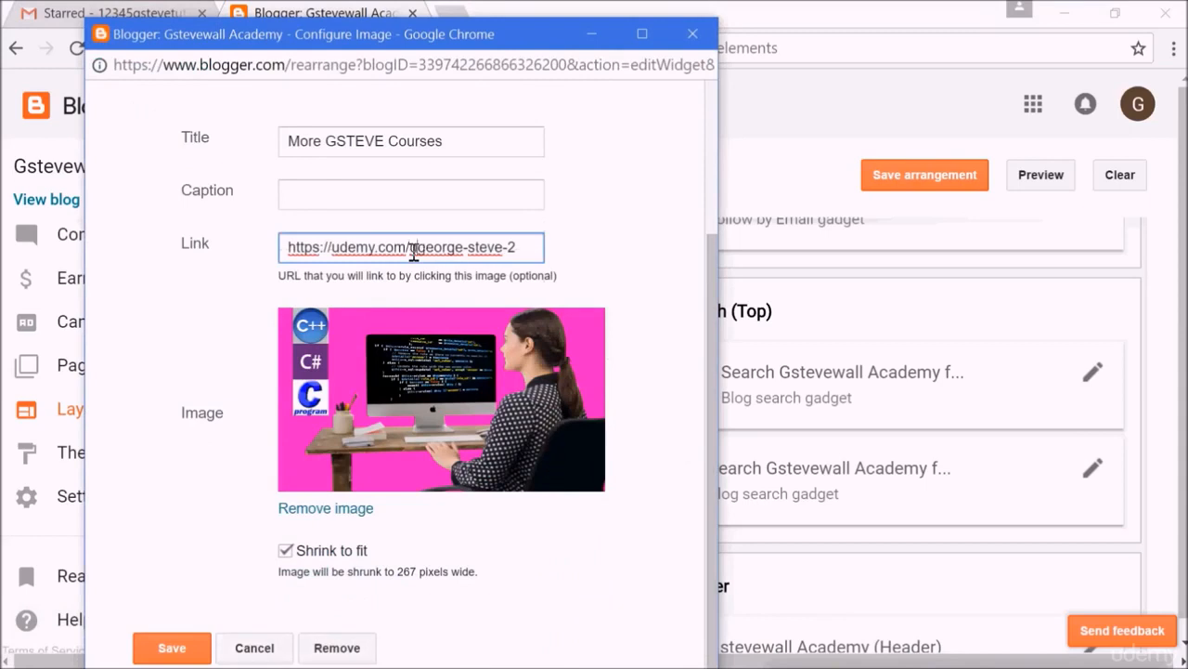
type("/")
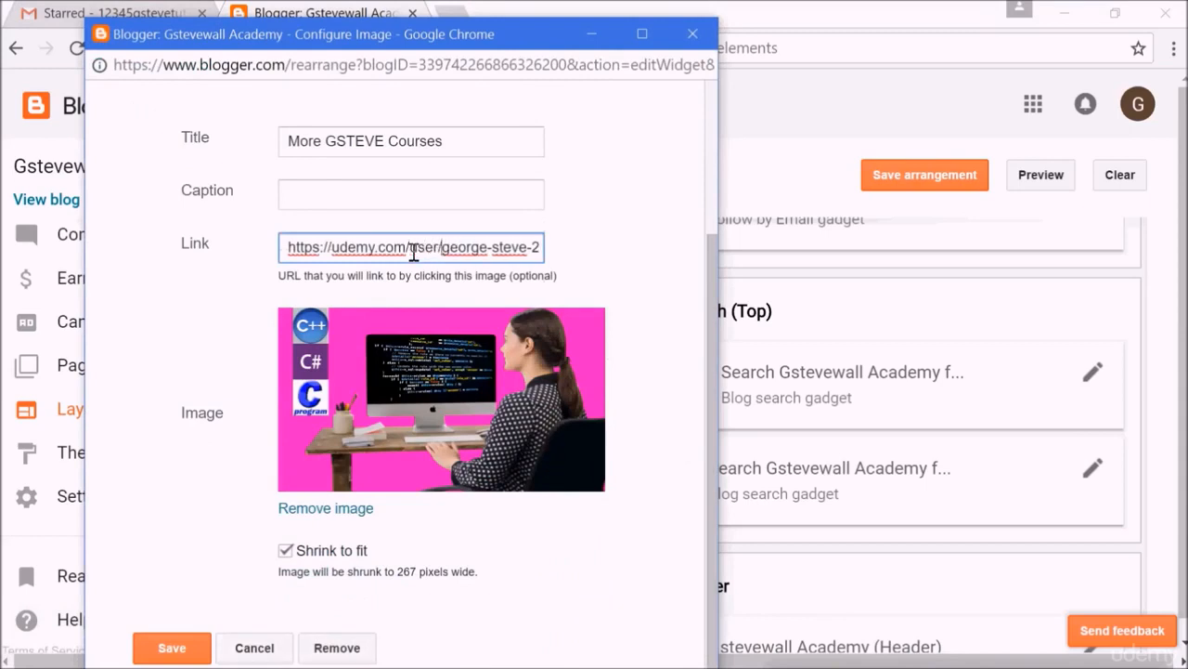
triple_click(506, 257)
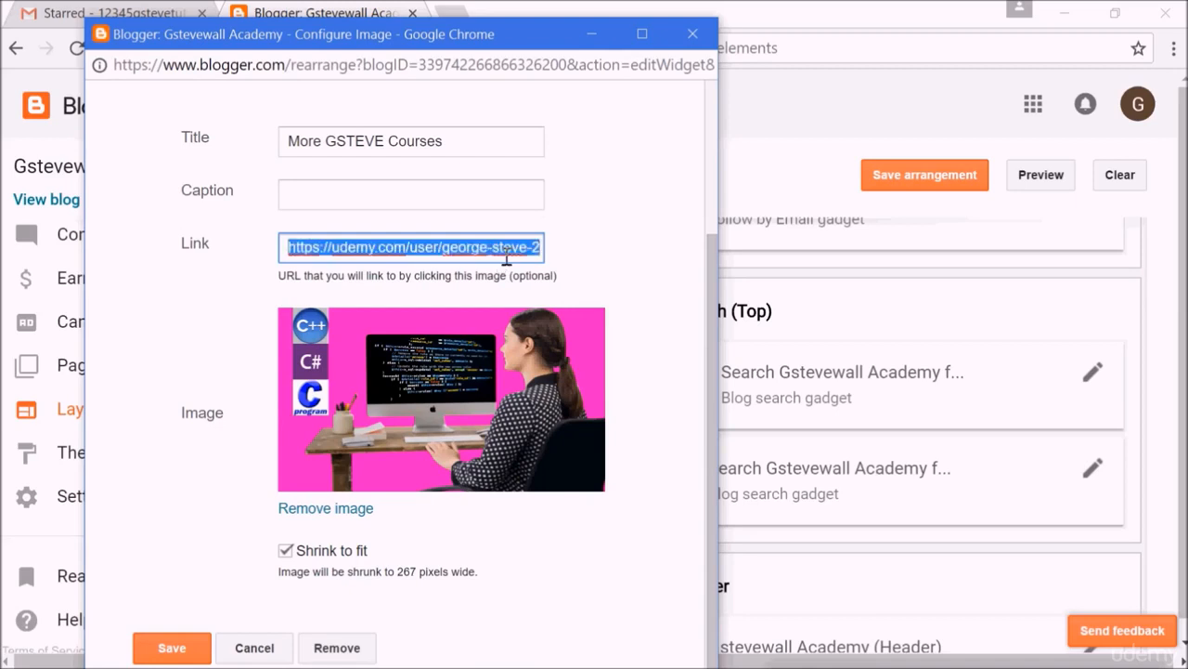
left_click(506, 256)
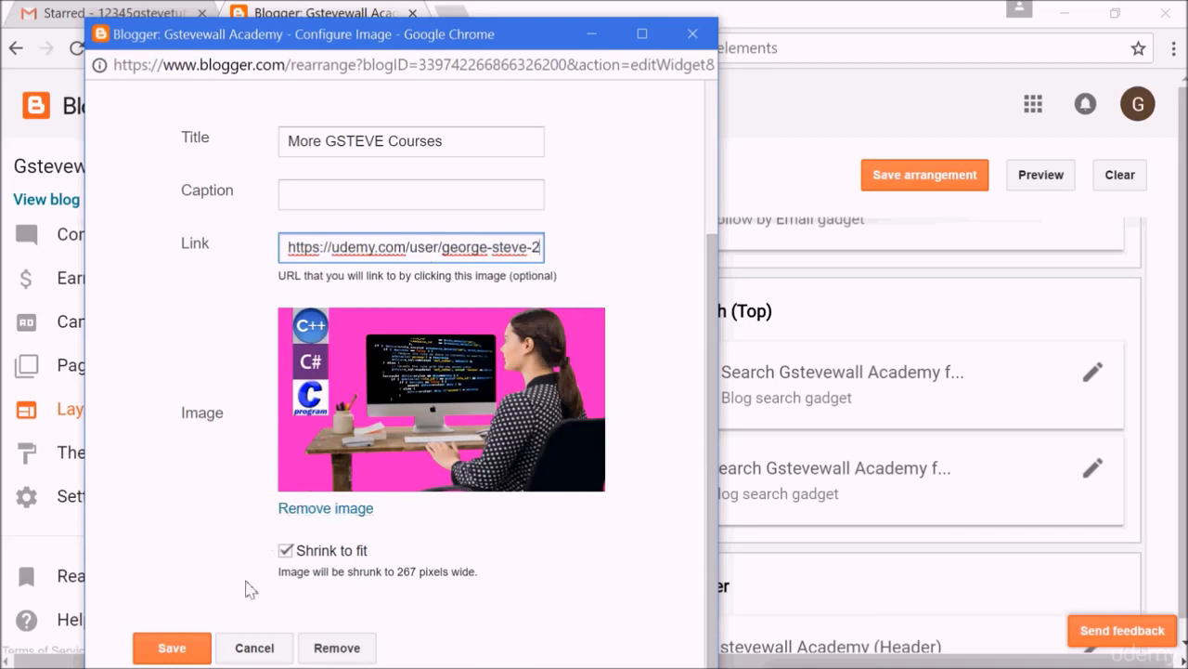
left_click(190, 647)
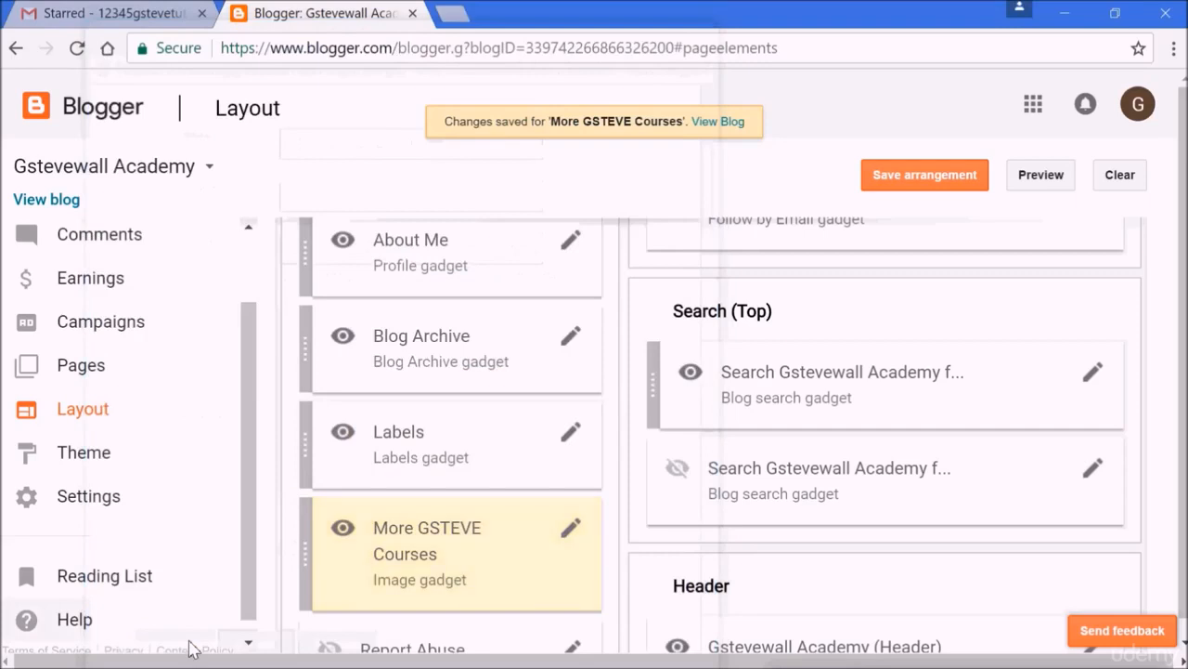
left_click(966, 181)
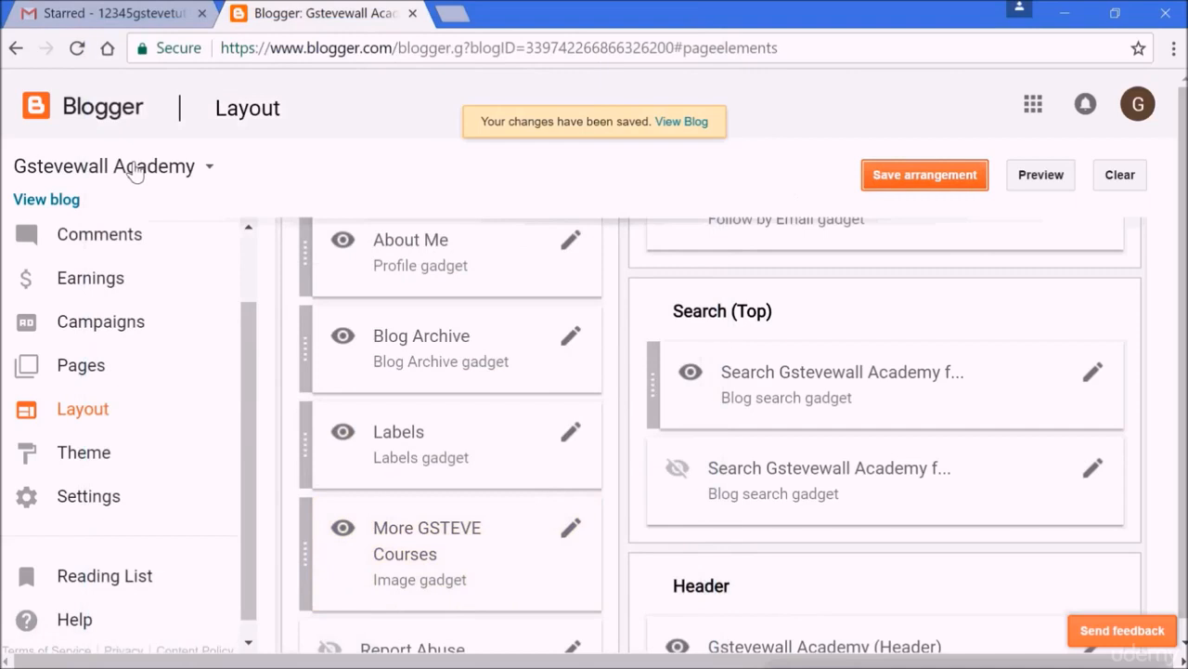
View the blog again, follow the More GSTEVE Courses image link from the side menu, then close that tab.
left_click(58, 202)
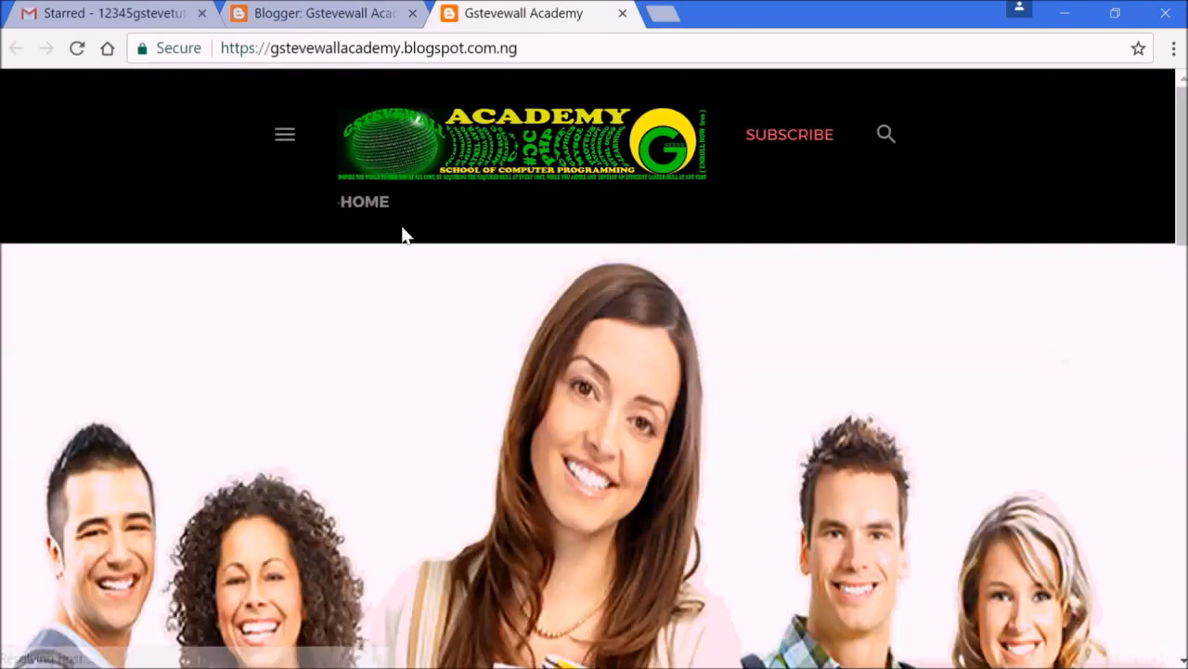
left_click(283, 137)
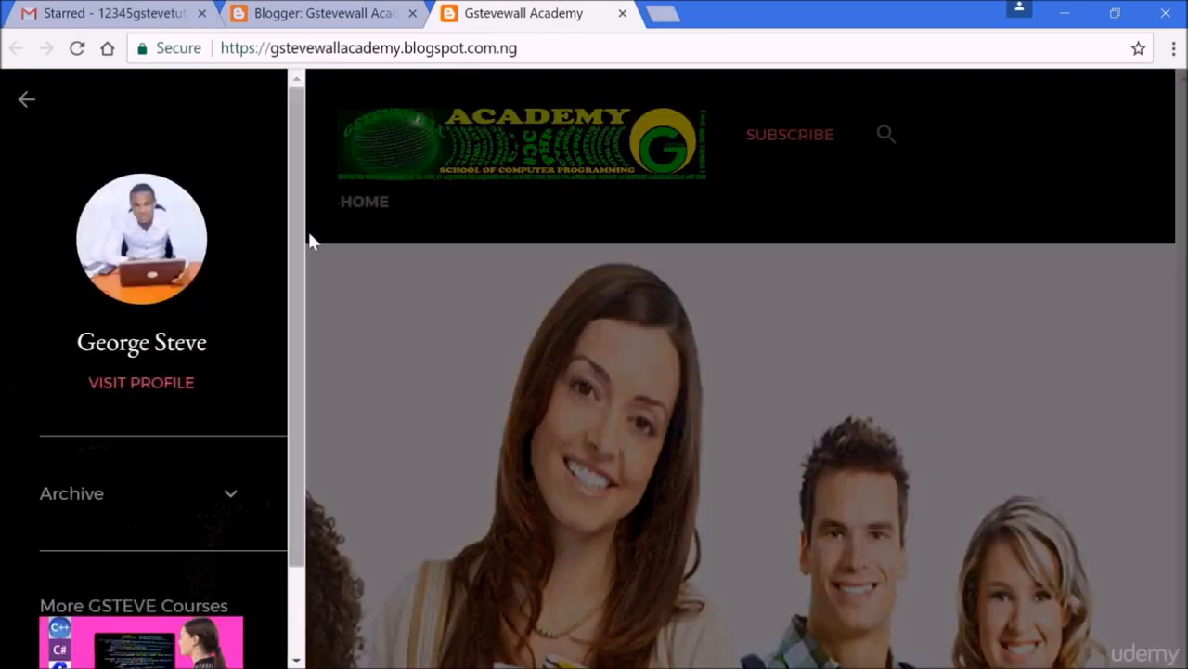
left_click_drag(292, 268, 290, 372)
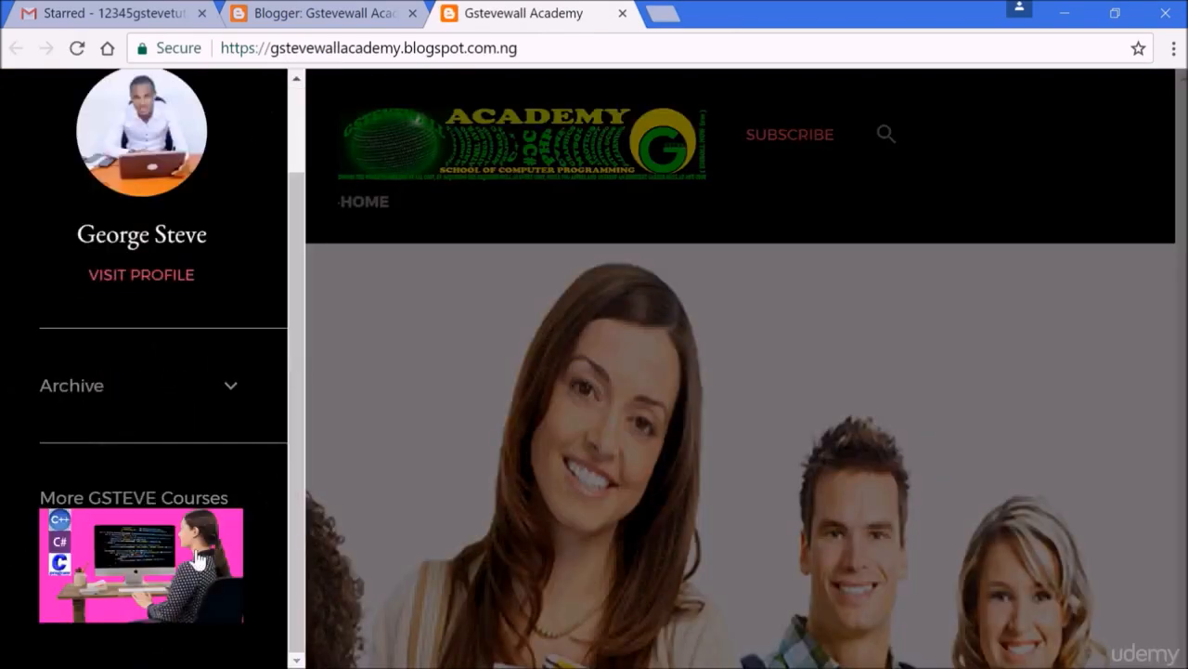
left_click(160, 539)
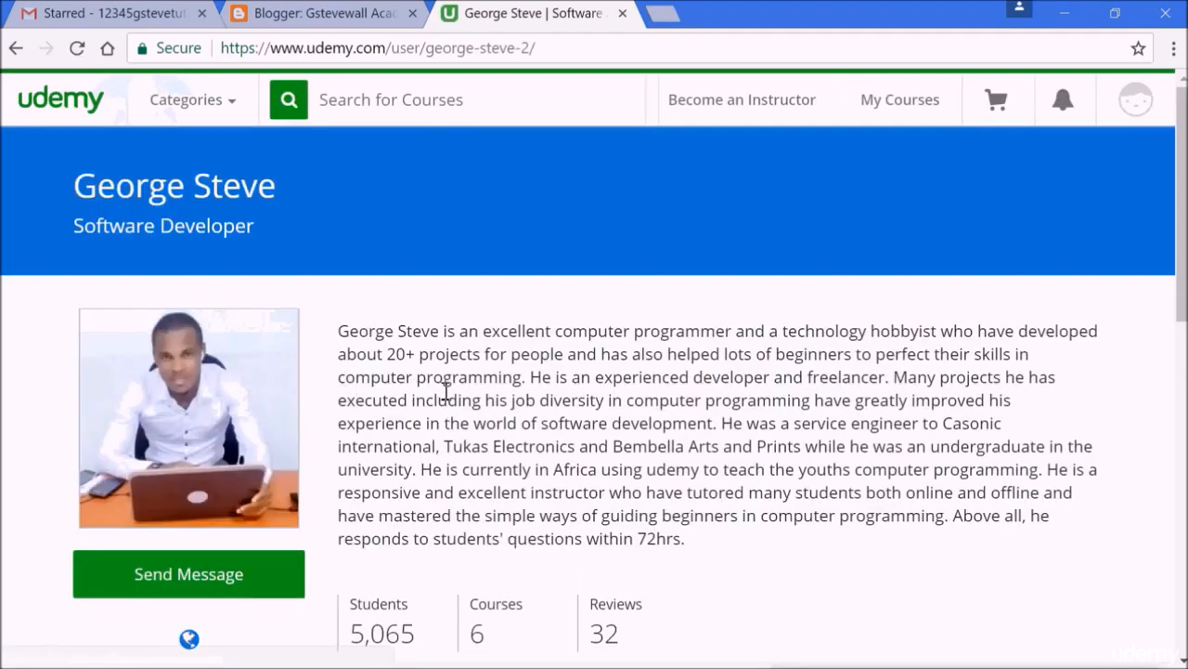
mouse_move(1182, 230)
left_mouse_down()
mouse_move(1182, 477)
mouse_move(1182, 254)
left_mouse_up()
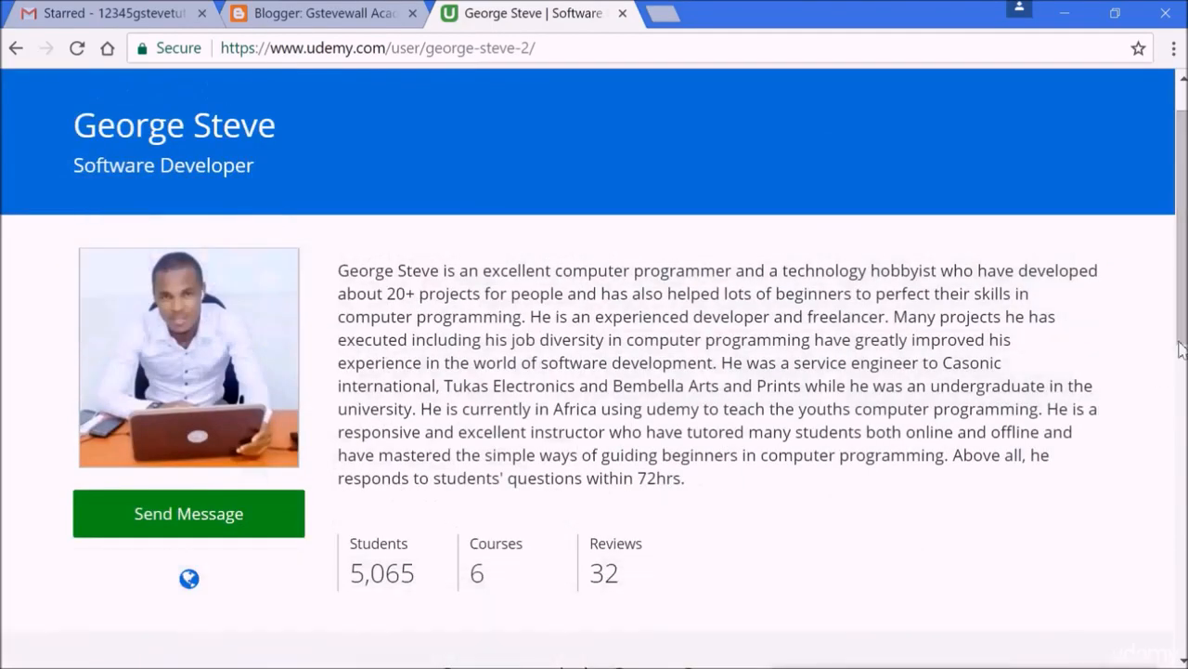
left_click_drag(1182, 348, 1182, 320)
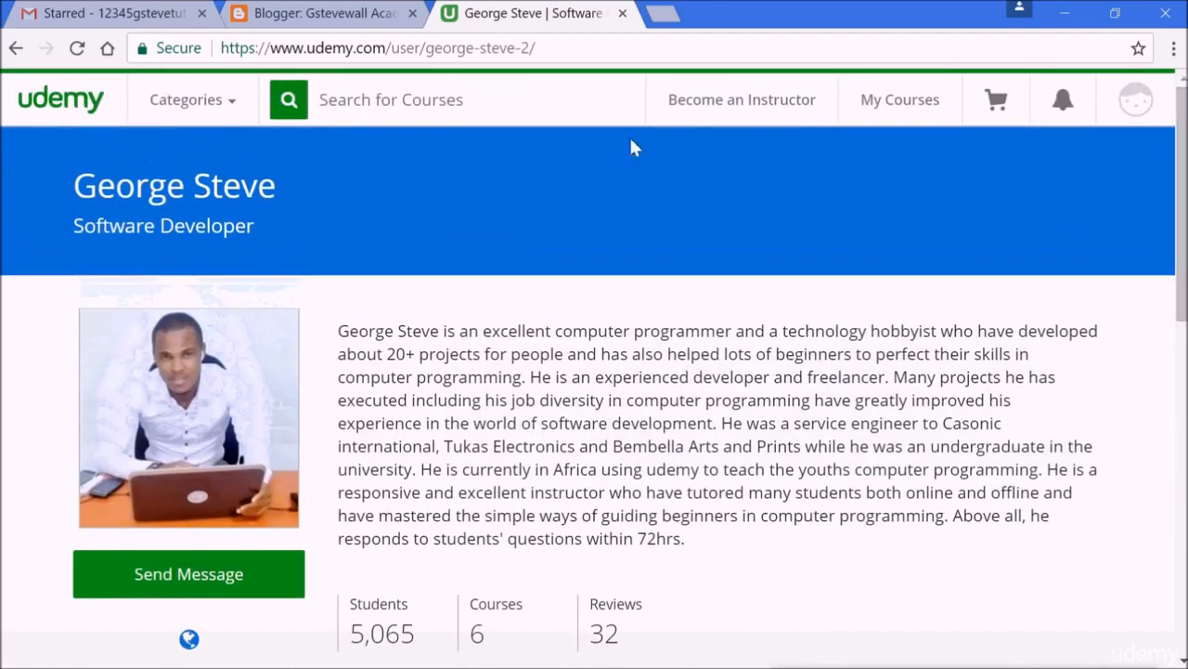
left_click(623, 13)
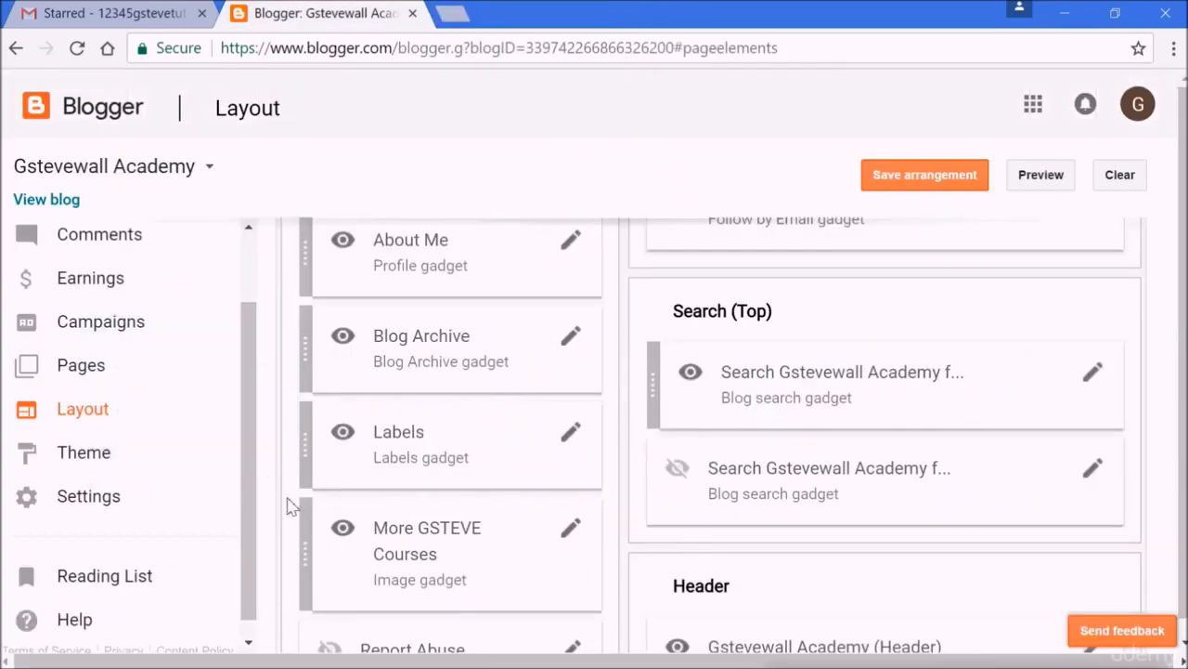
left_click_drag(242, 441, 247, 320)
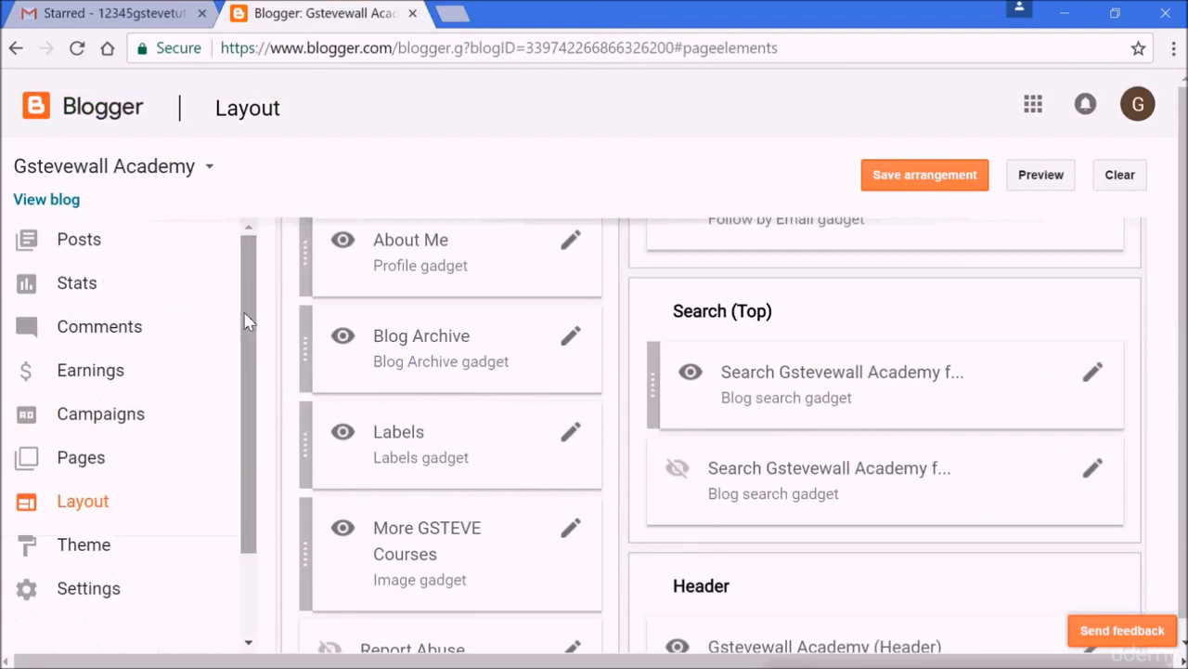